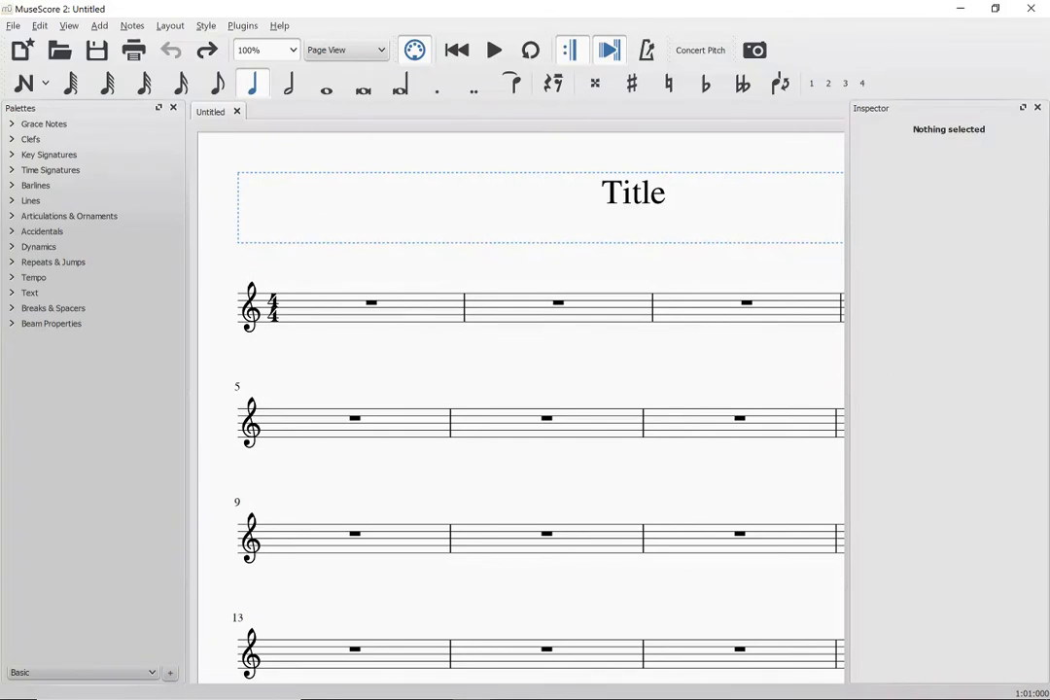
Fill measure 1 with the quarter notes E4, D4, C4 and D4, lowering the first E by an octave
left_click(394, 311)
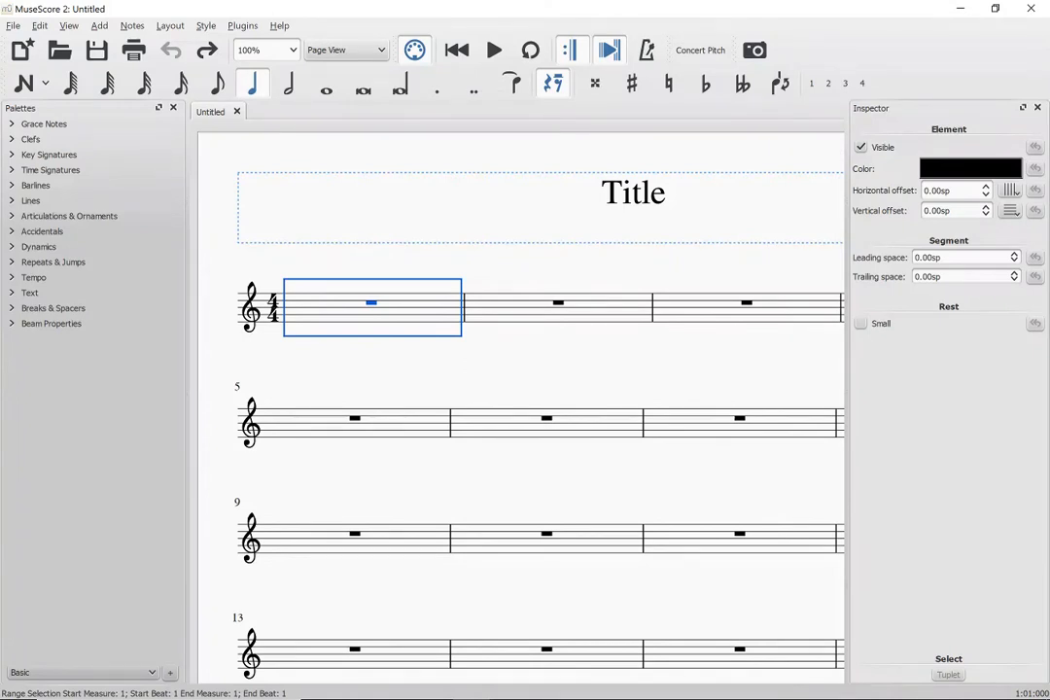
key("n")
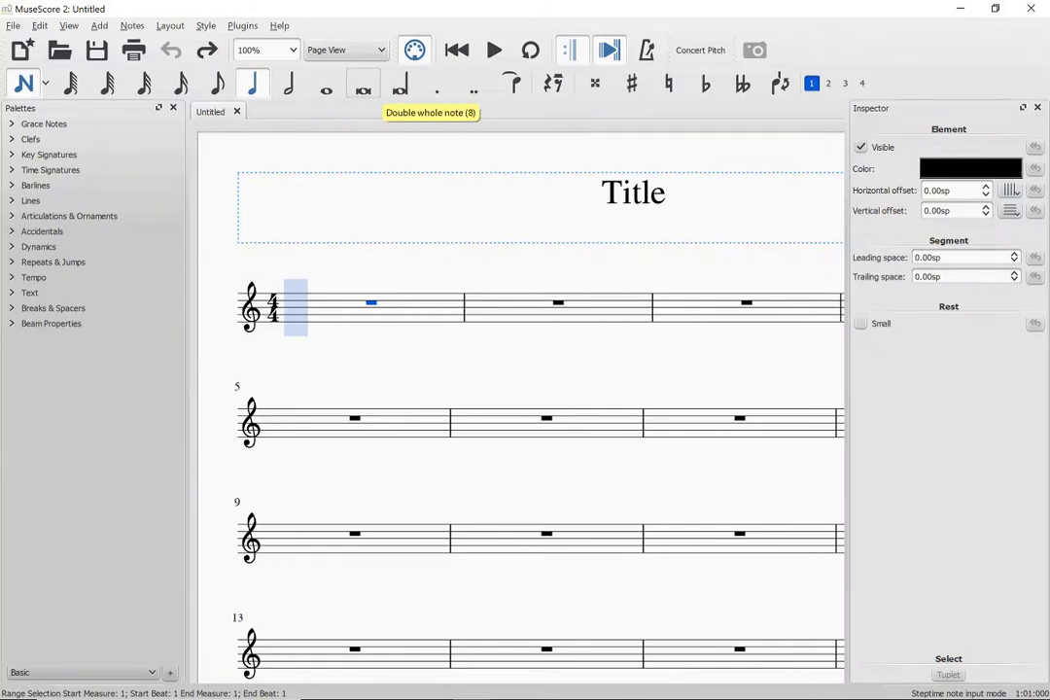
key("e")
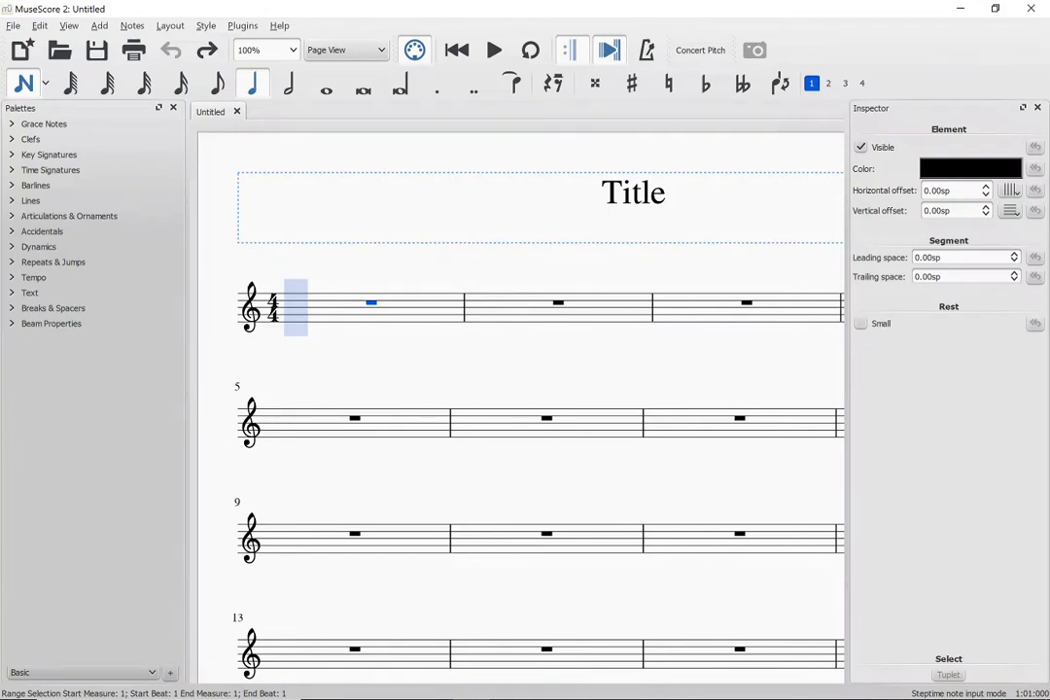
key("5")
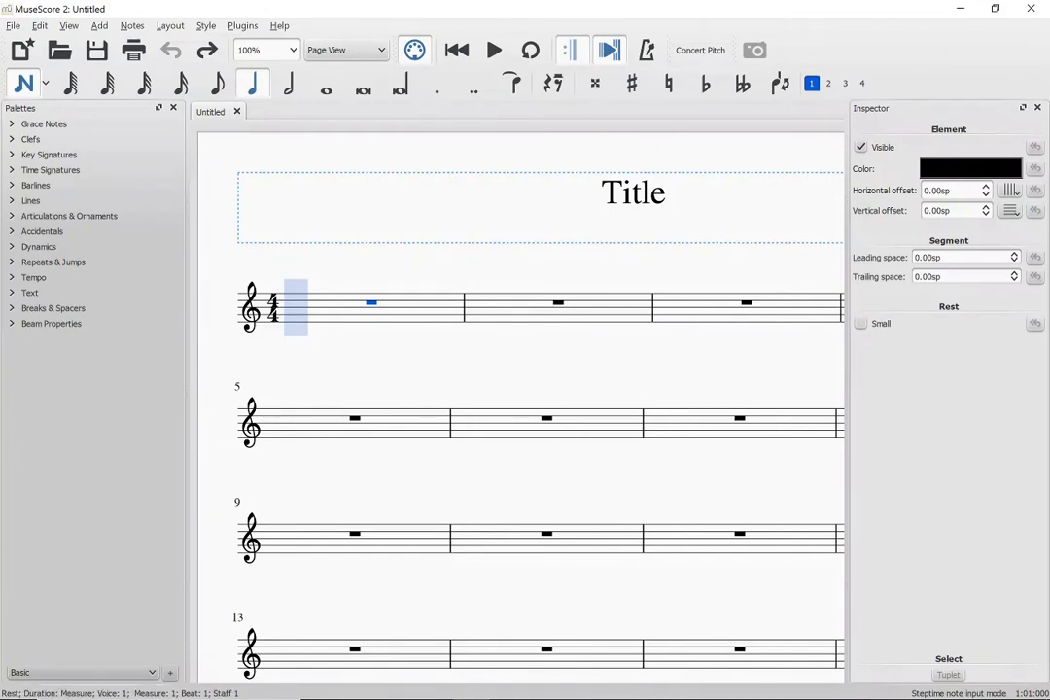
key("e")
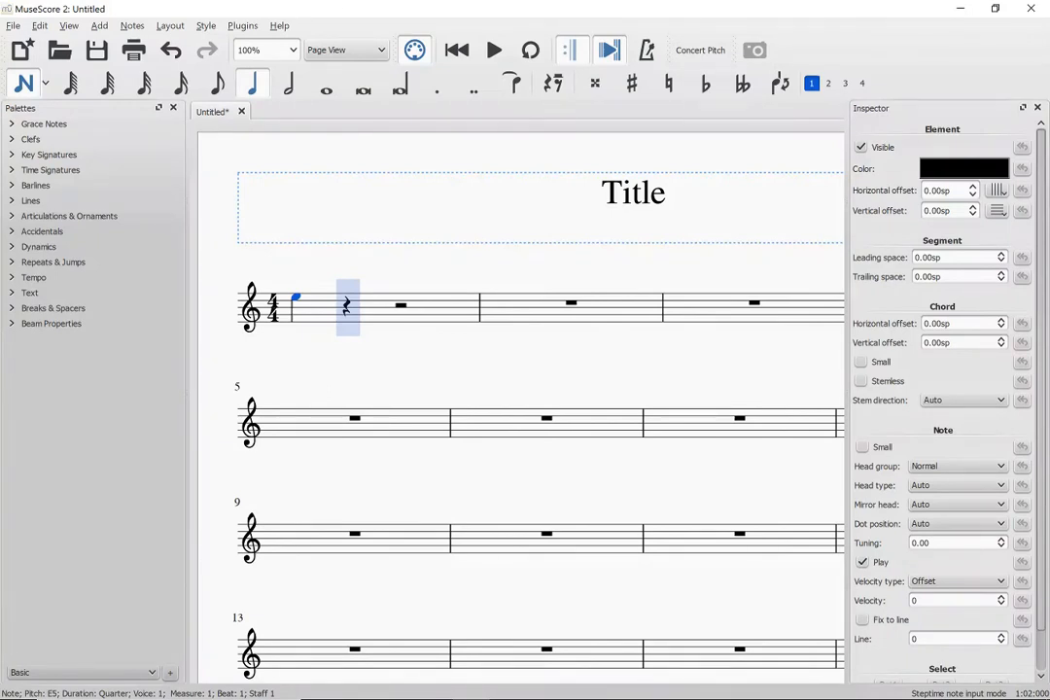
key("ctrl+Down")
key("d")
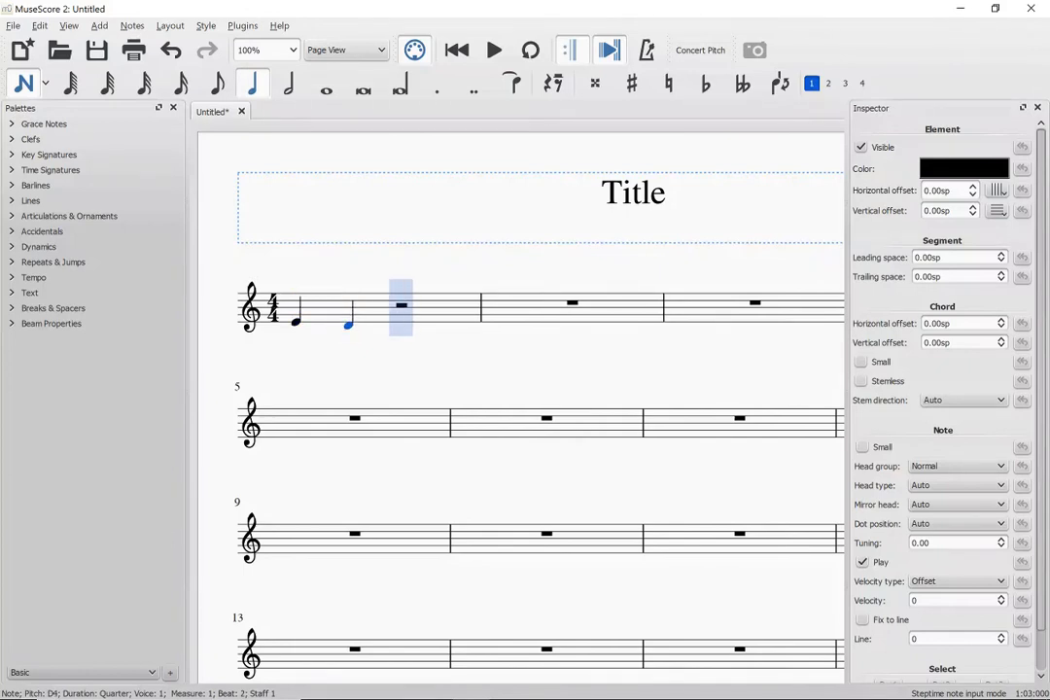
key("c")
key("d")
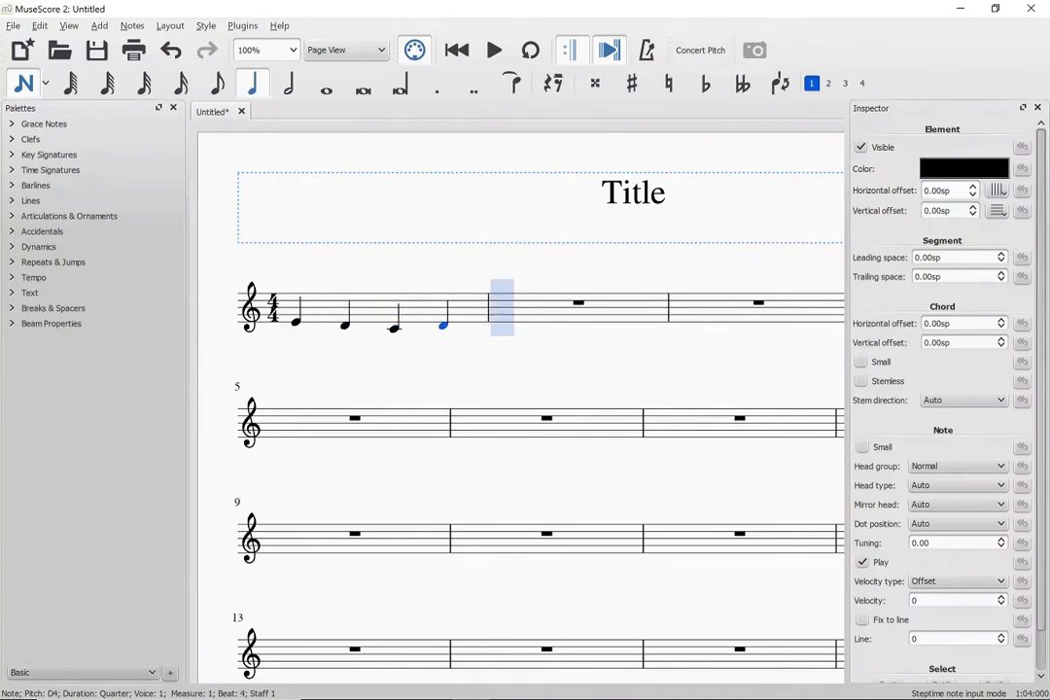
Fill measure 2 with two E4 quarter notes and an E4 half note
key("e")
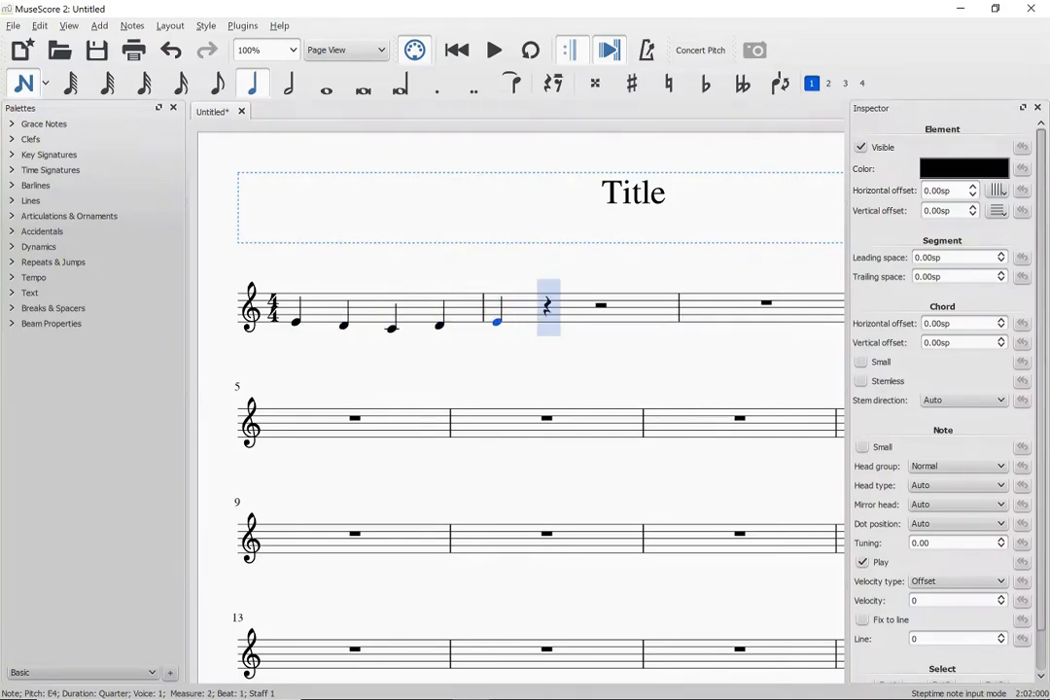
key("e")
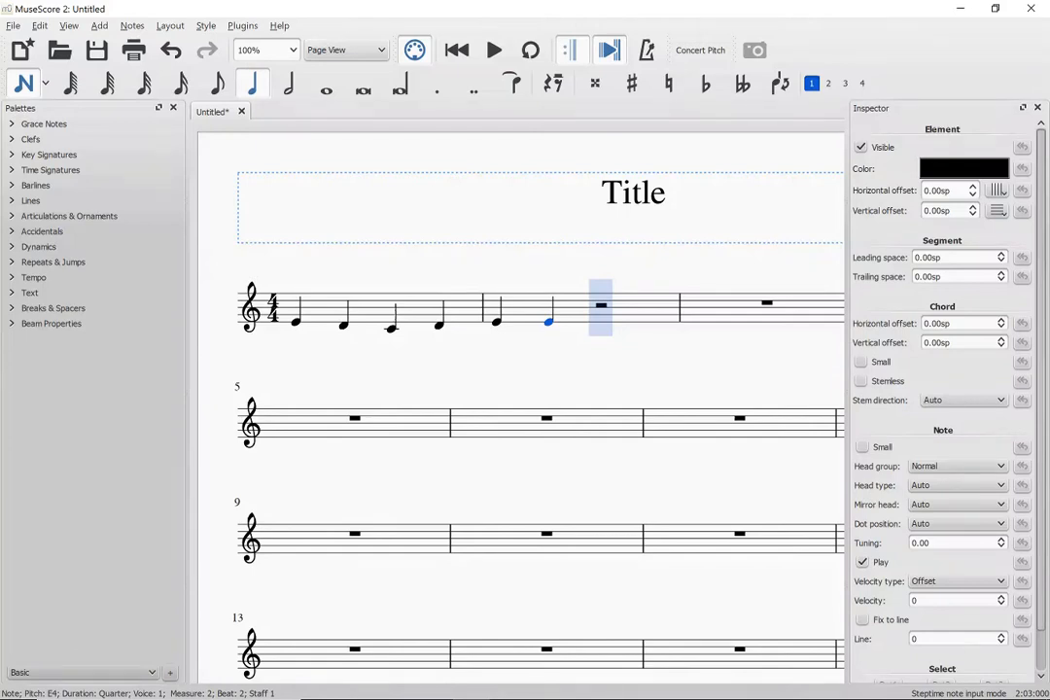
key("6")
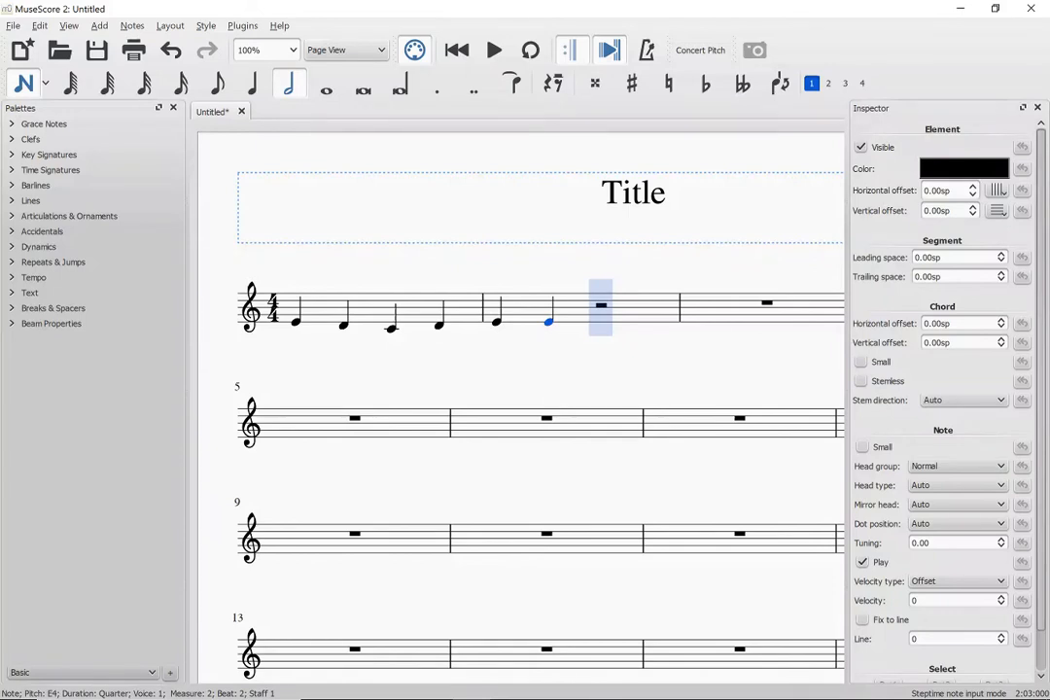
key("e")
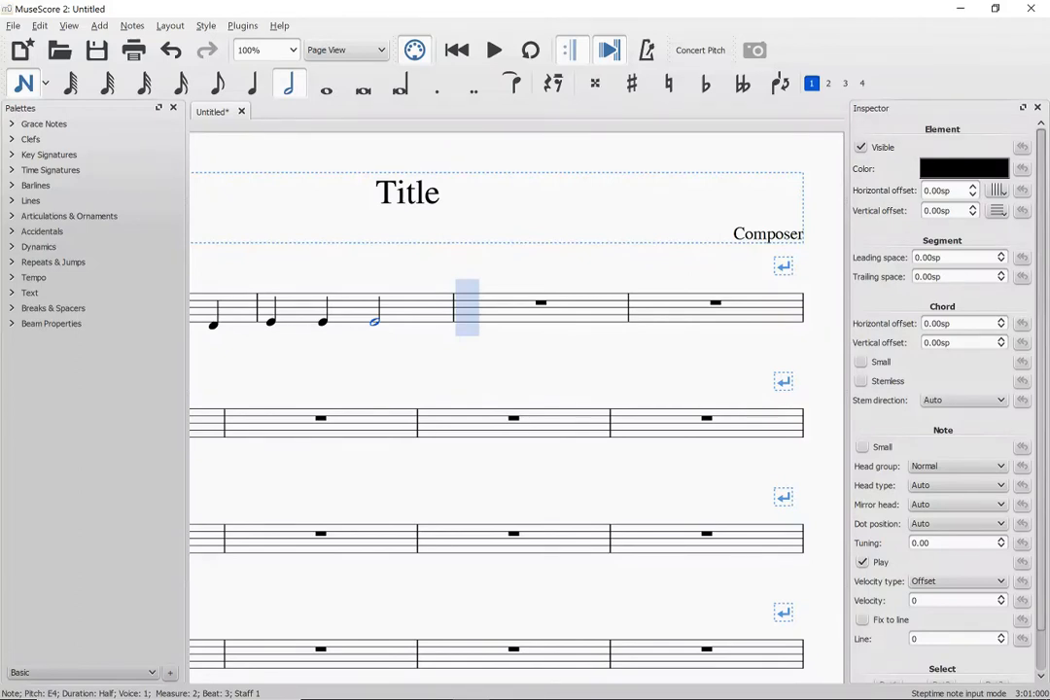
Fill measure 3 with two D4 quarter notes and a D4 half note
key("5")
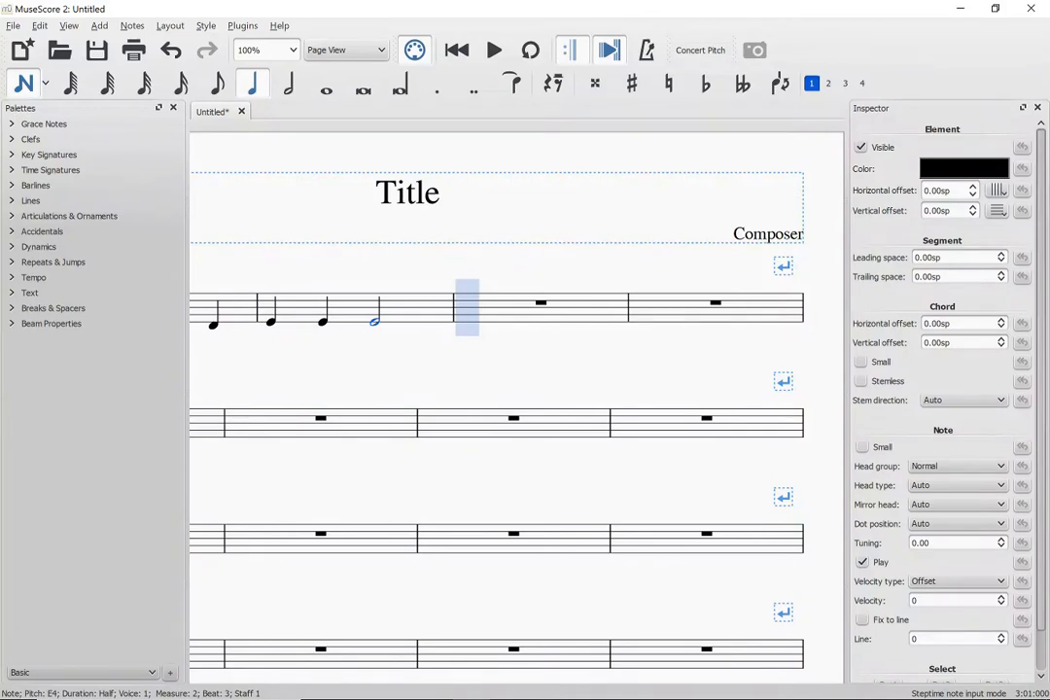
key("d")
key("d")
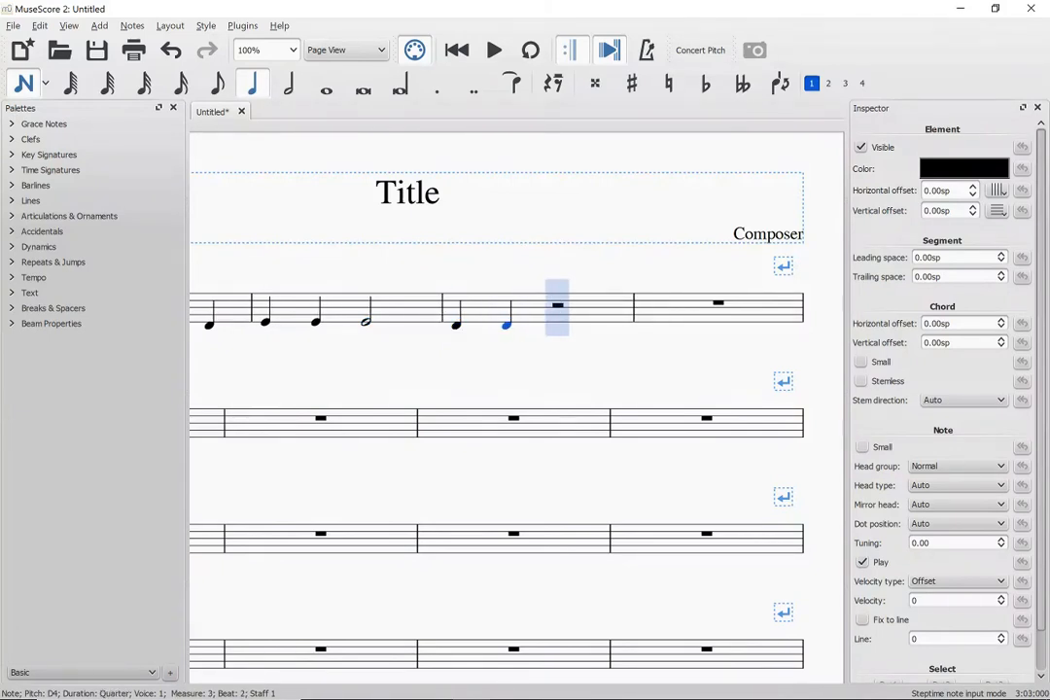
key("6")
key("d")
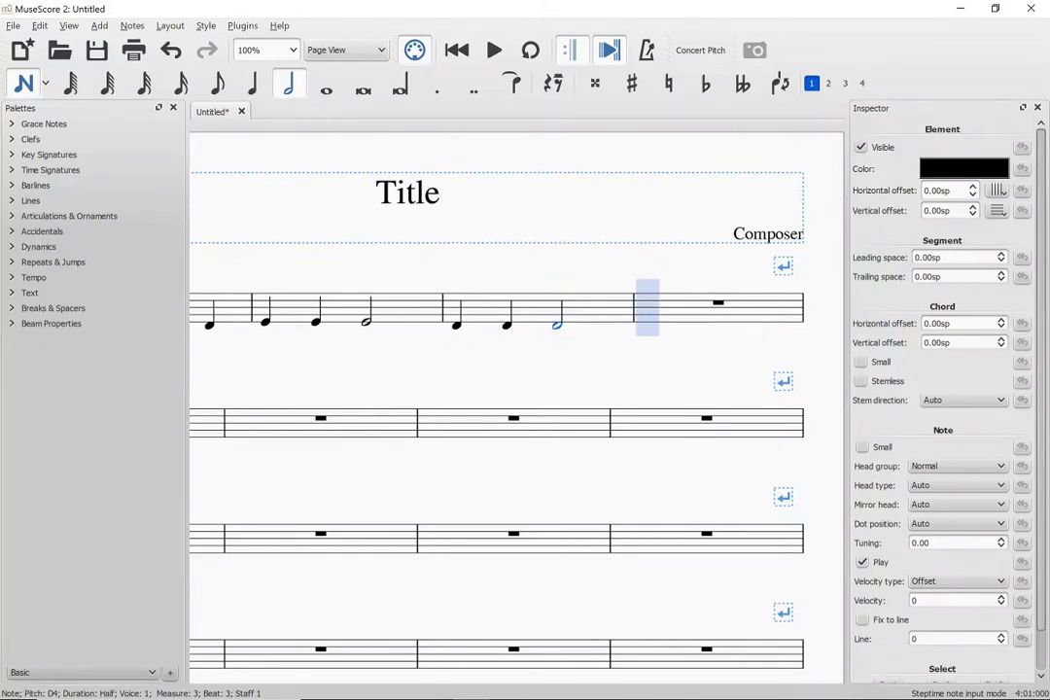
Fill measure 4 with the quarter notes E4 and G4 and a G4 half note, and end note input
key("5")
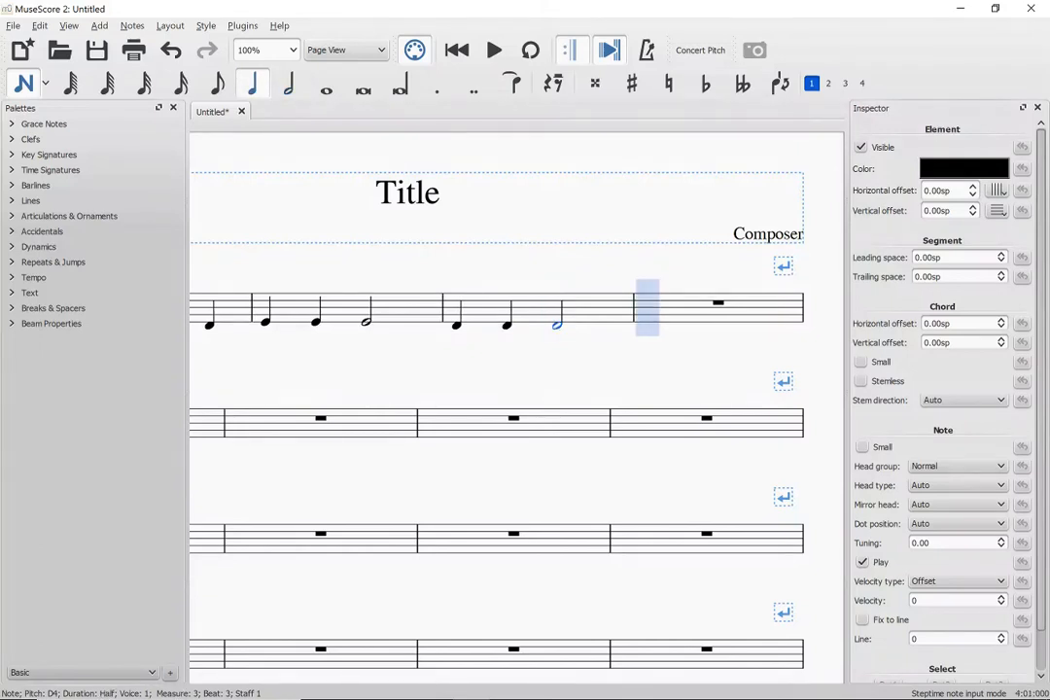
key("e")
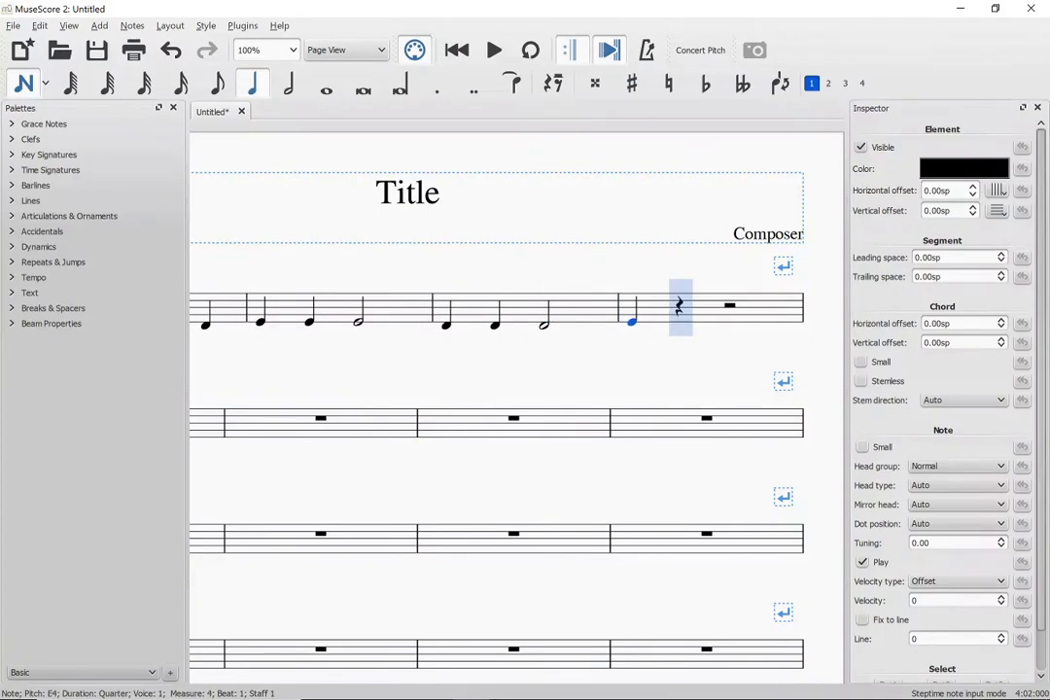
key("g")
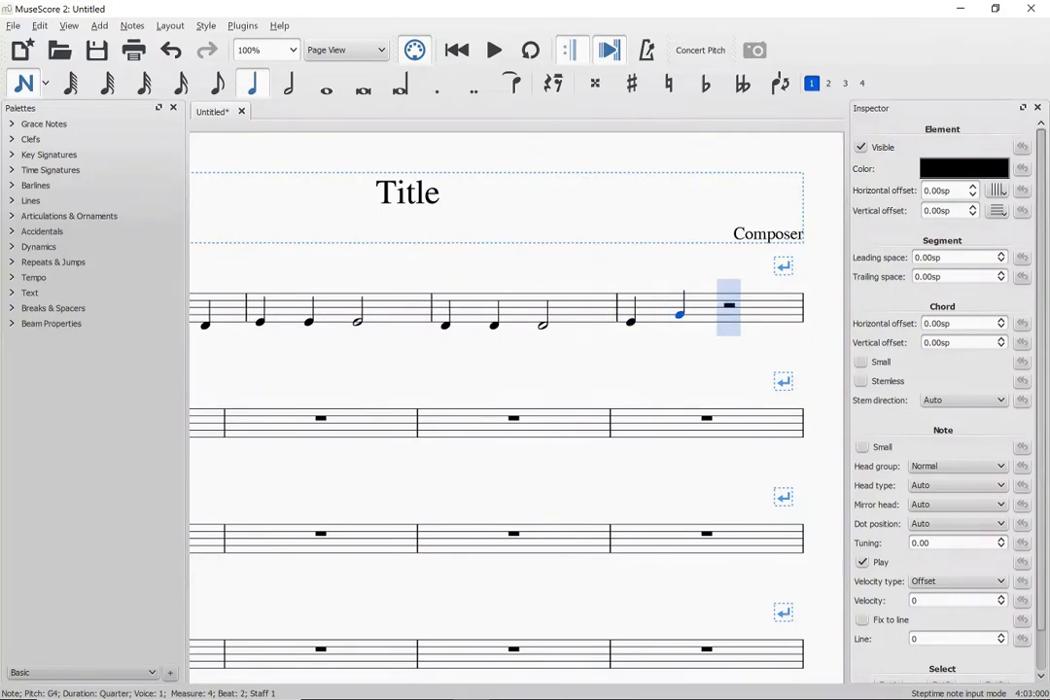
key("6")
key("g")
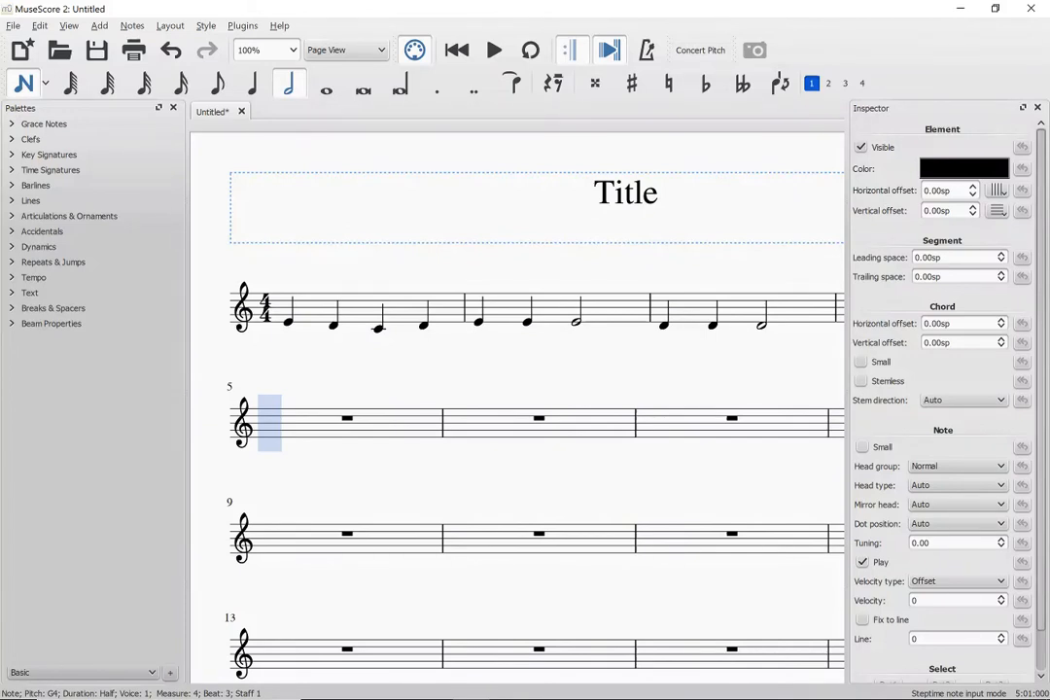
key("Escape")
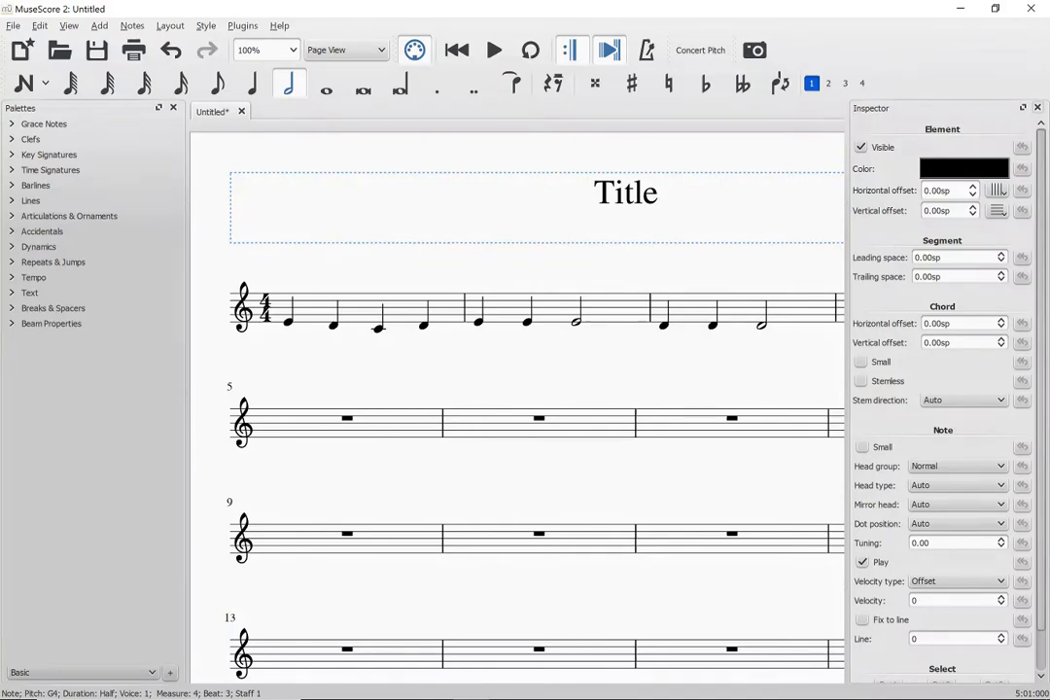
Hide the Inspector and add the lyrics "Ma-ry had a" under the notes of measure 1, hyphenating the split syllables
key("F8")
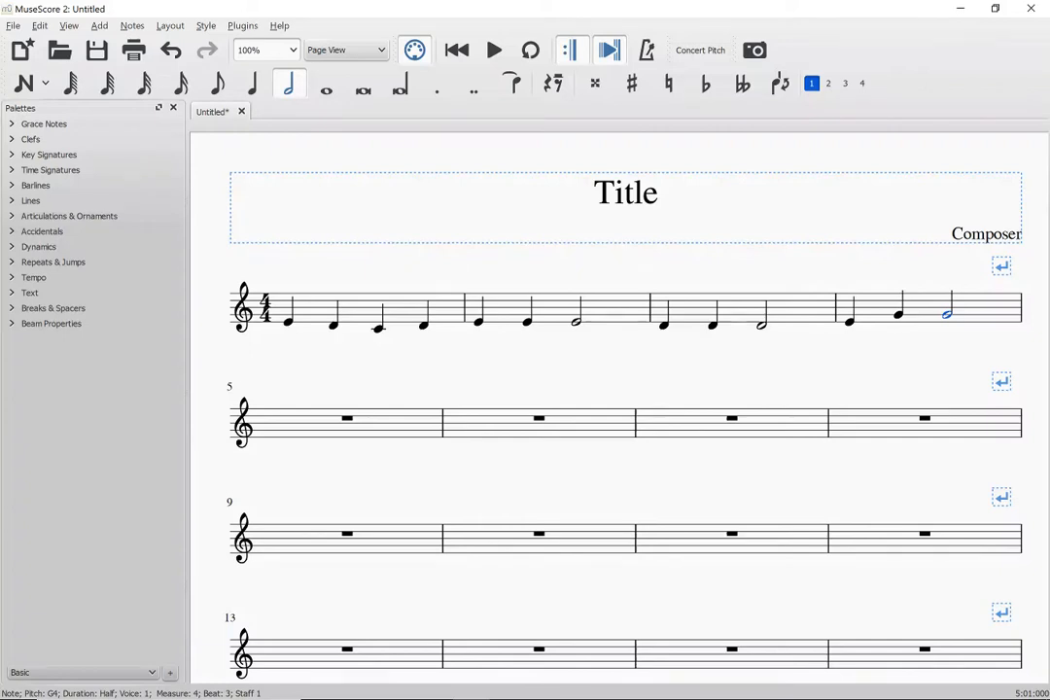
key("ctrl+Home")
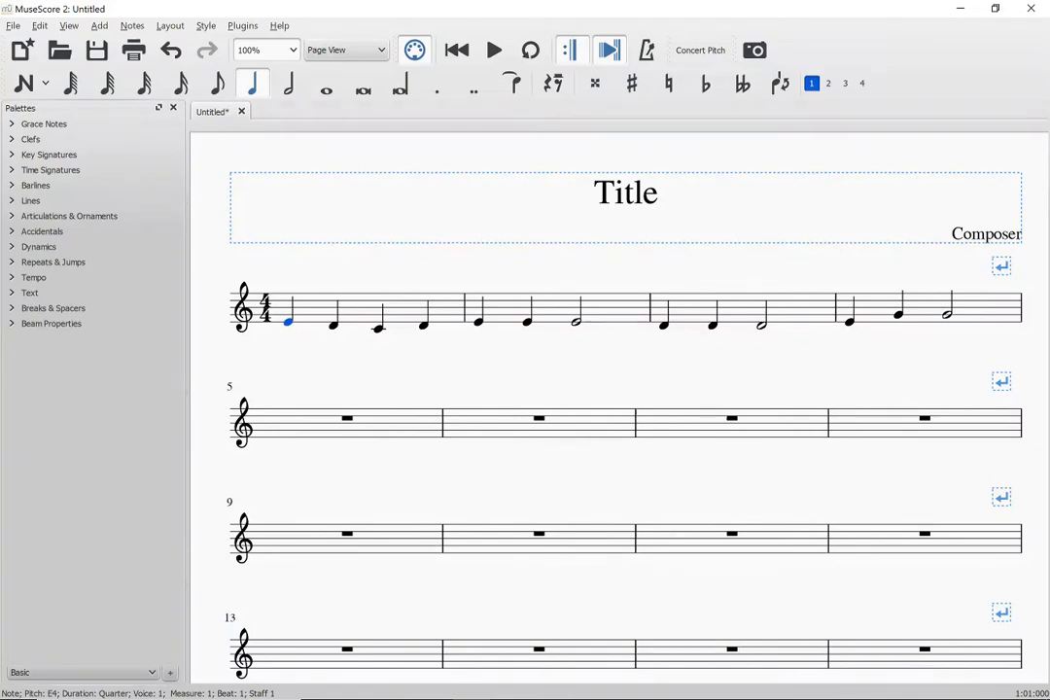
key("ctrl+l")
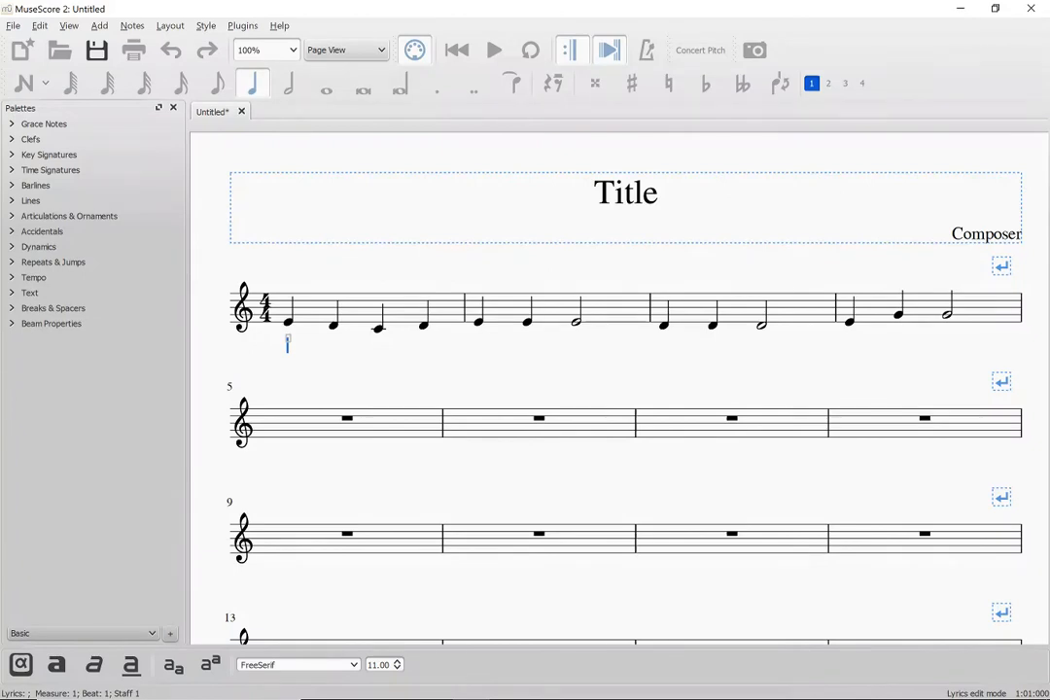
type("Ma ")
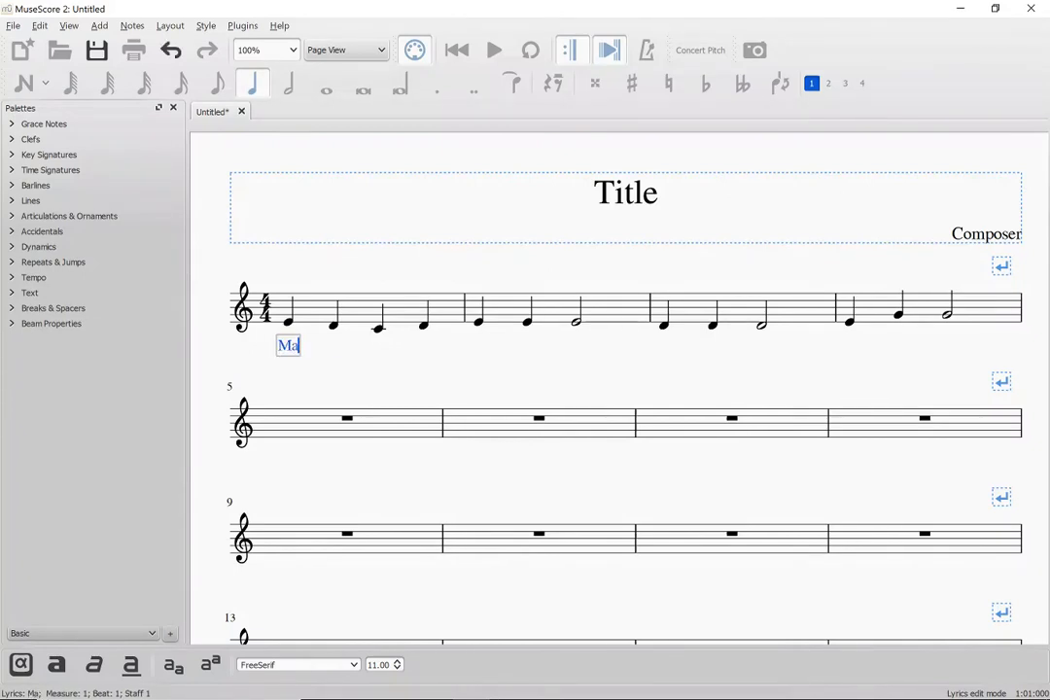
type("- ry ")
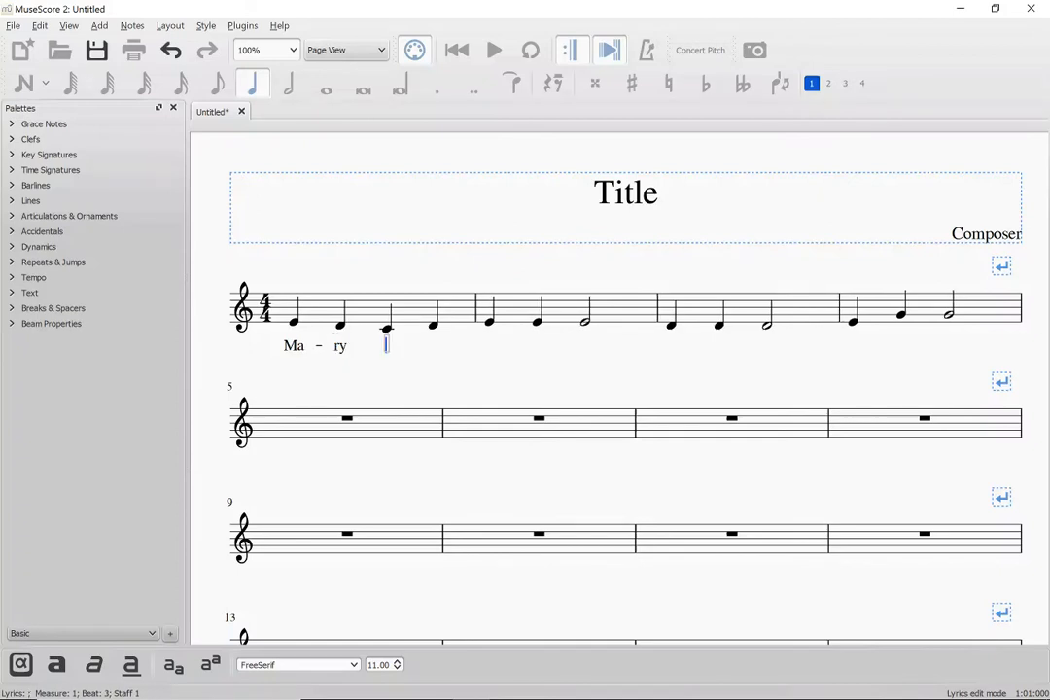
type("had a")
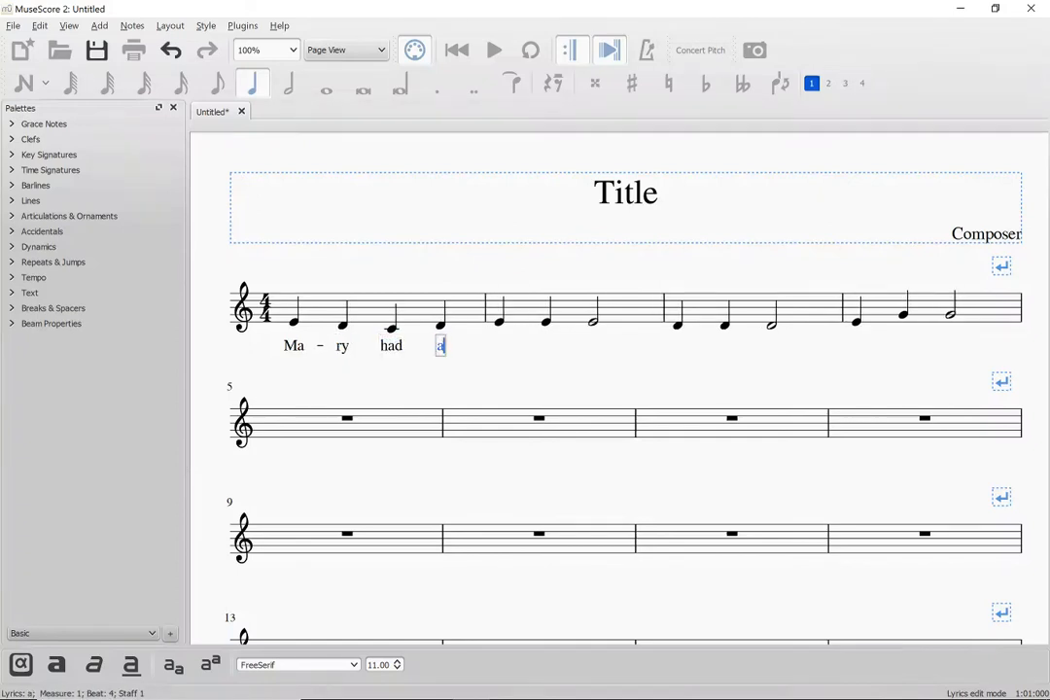
Continue the lyrics with "lit-tle lamb," under the three notes of measure 2
type(" lit ")
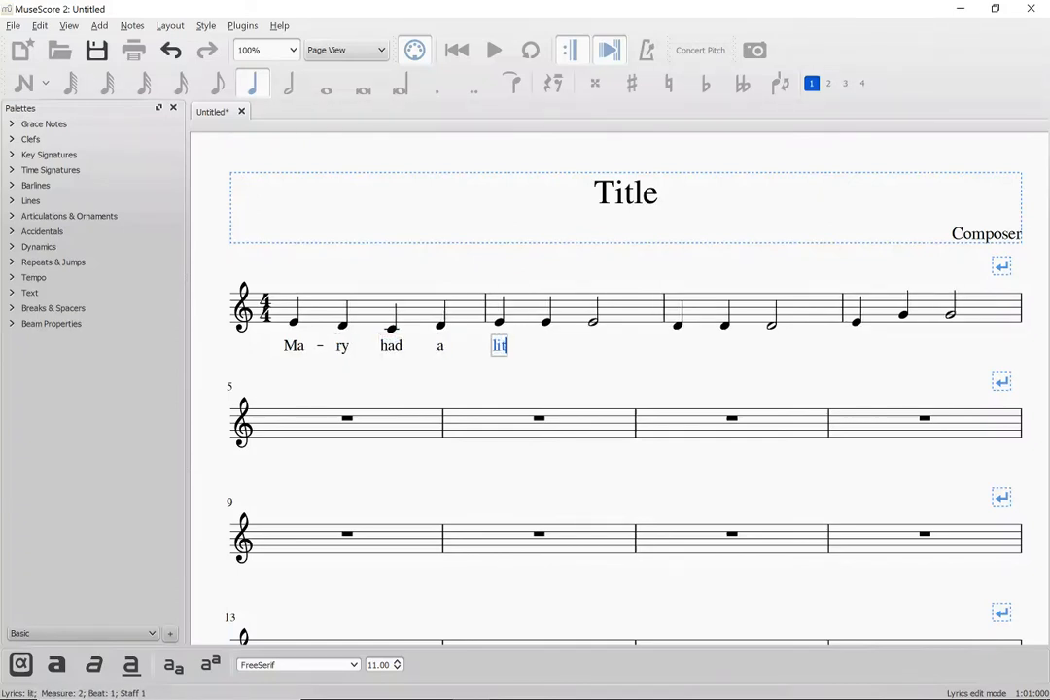
type("- tle")
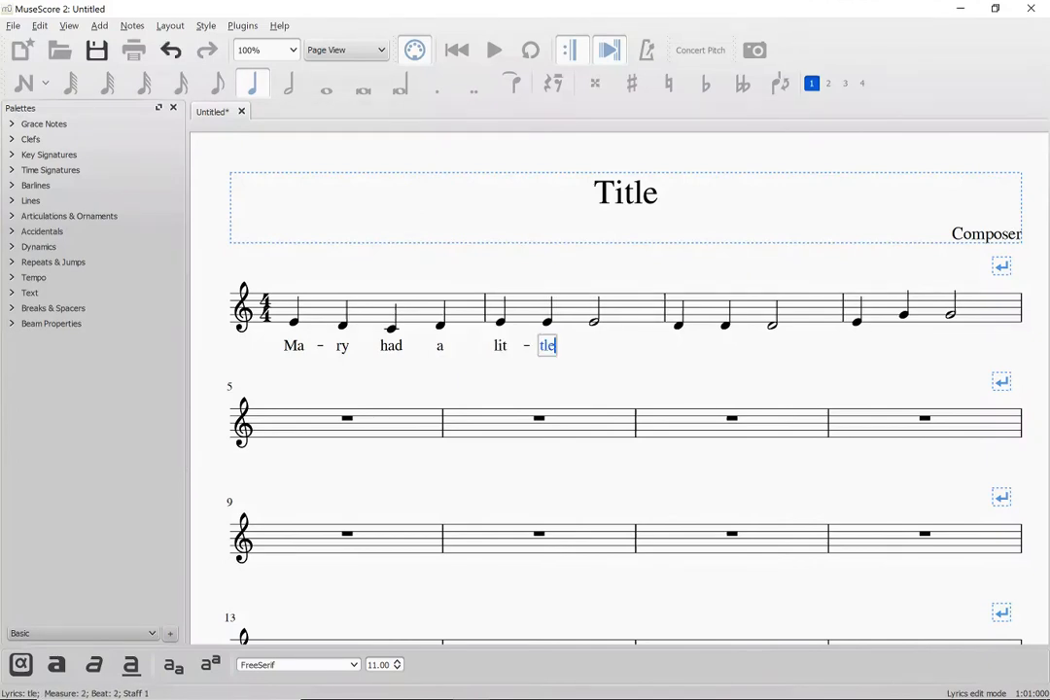
key("space")
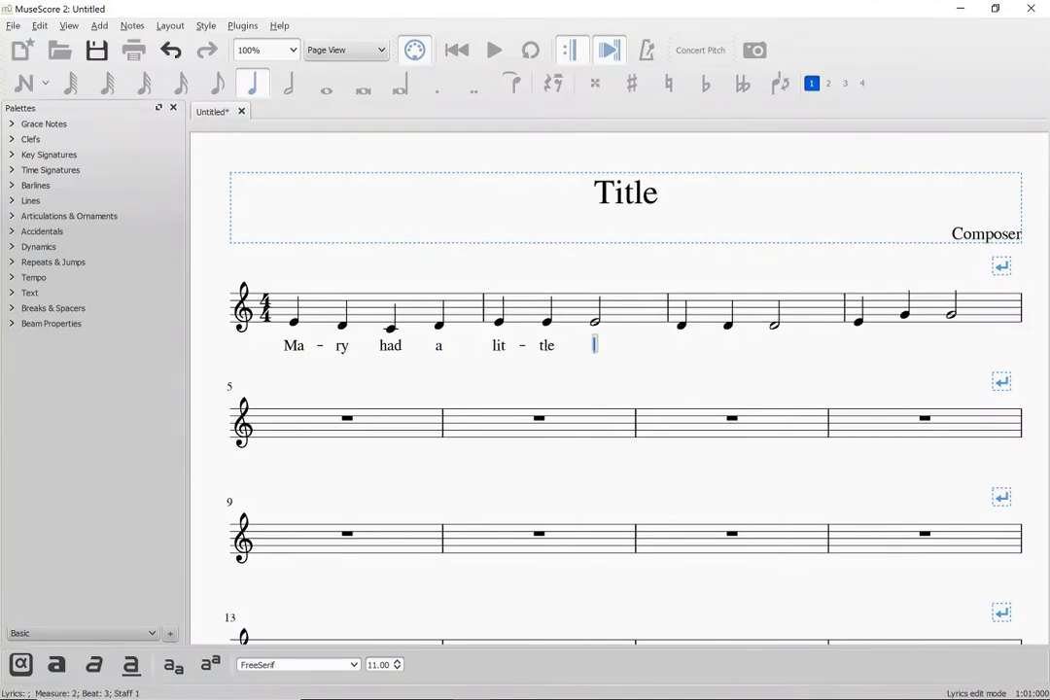
type("la")
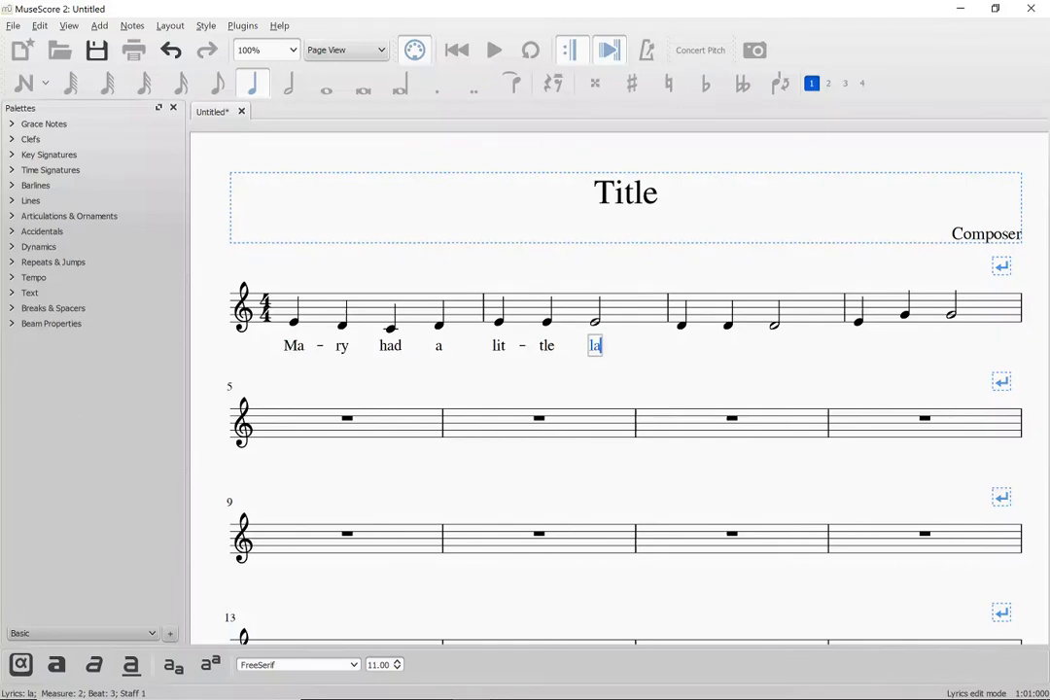
type("mb.")
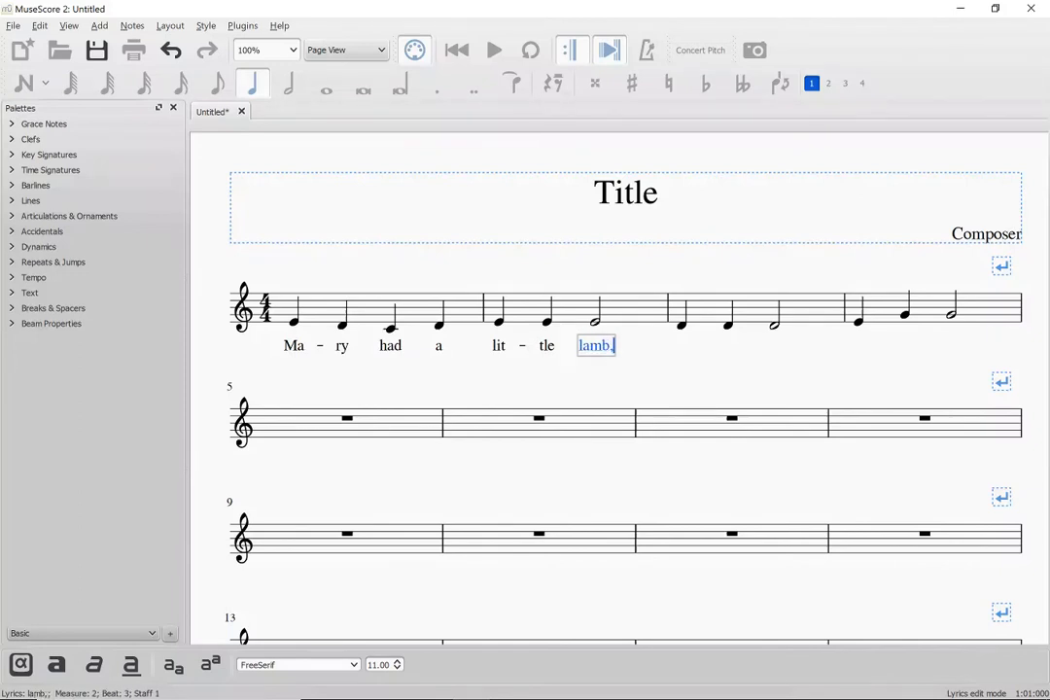
Add the lyrics "lit-tle lamb," under the three D notes of measure 3
key("space")
type("lit")
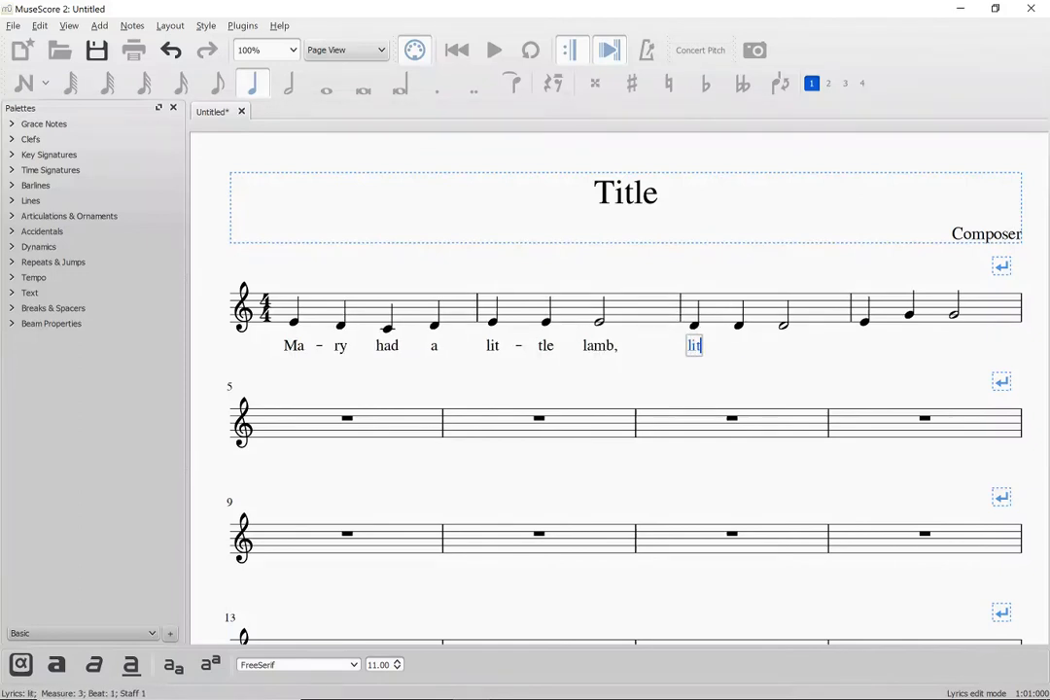
key("minus")
type("tle")
key("space")
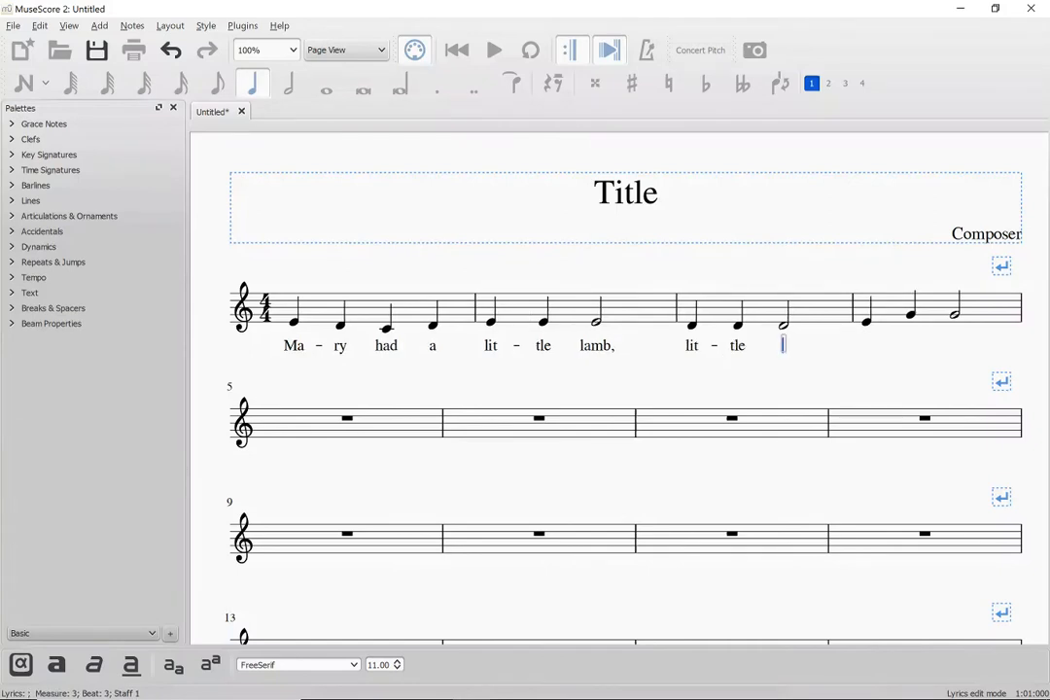
type("lamb,")
Add the lyrics "lit-tle lamb," under the E and G notes of measure 4
key("space")
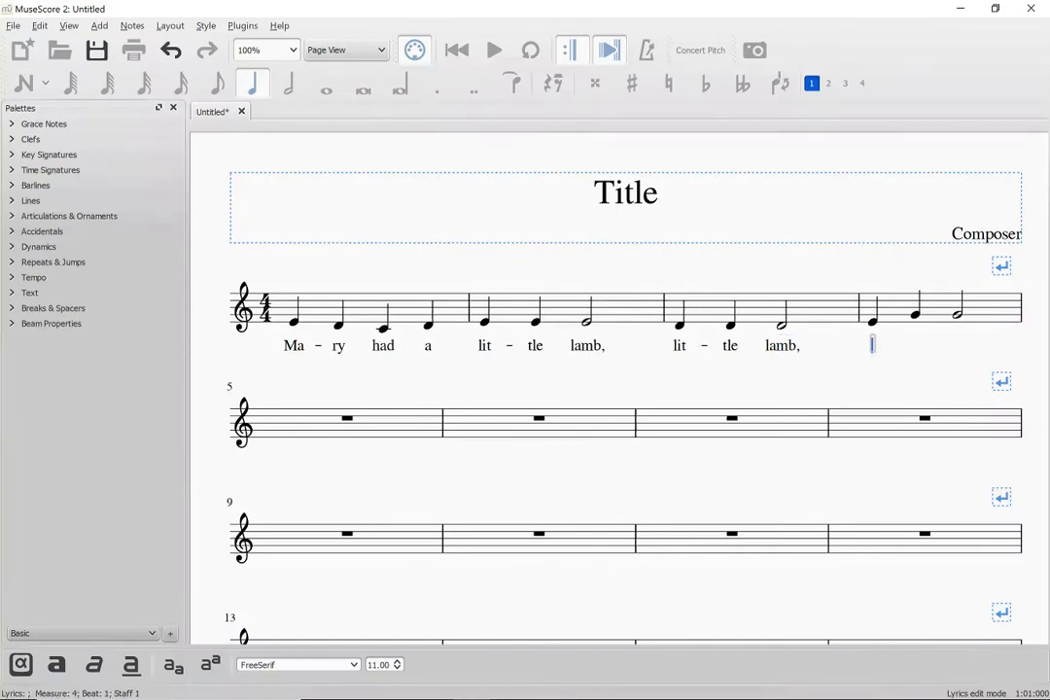
type("lit")
key("minus")
type("tle")
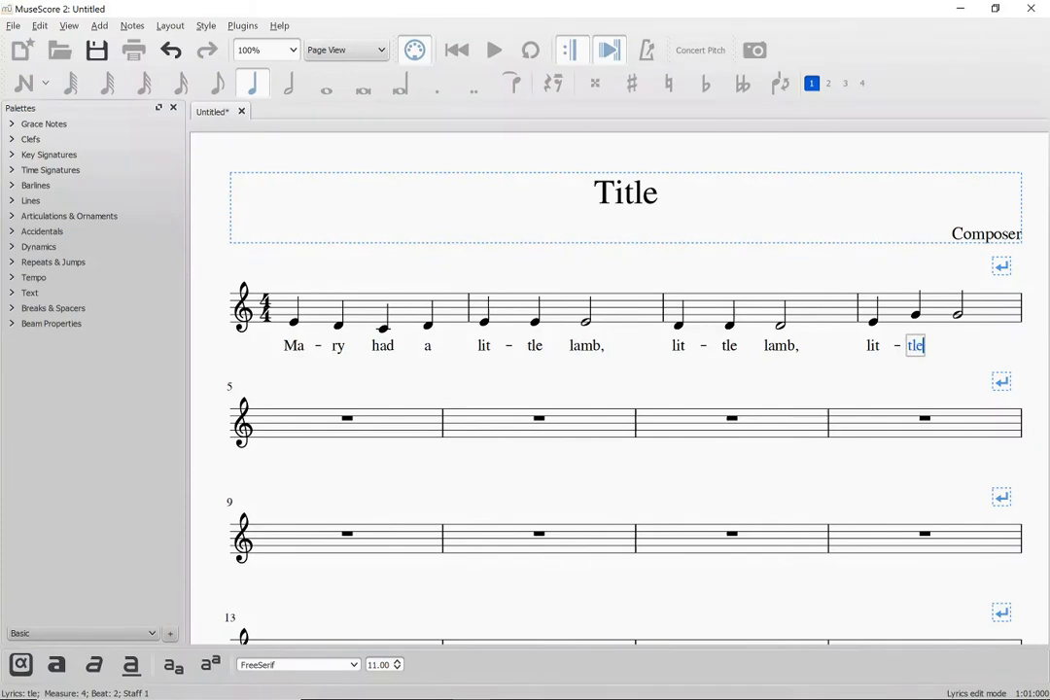
key("space")
type("lamb,")
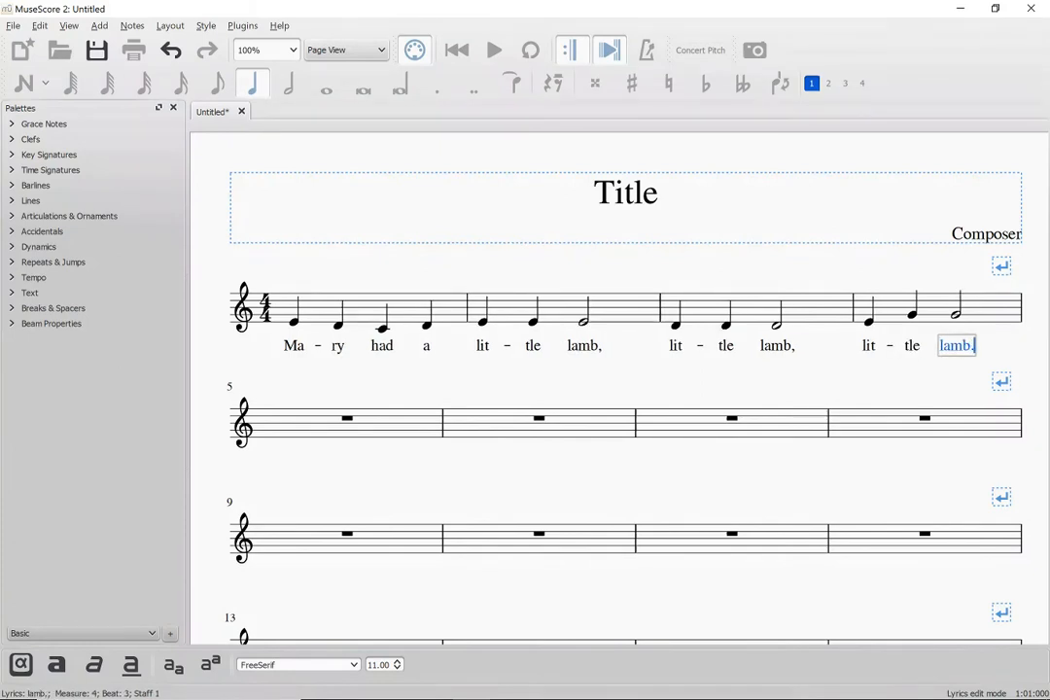
Finish the last lyric of measure 4 as "lamb." and copy measures 1 and 2 with their lyrics into measures 5 and 6
key("Escape")
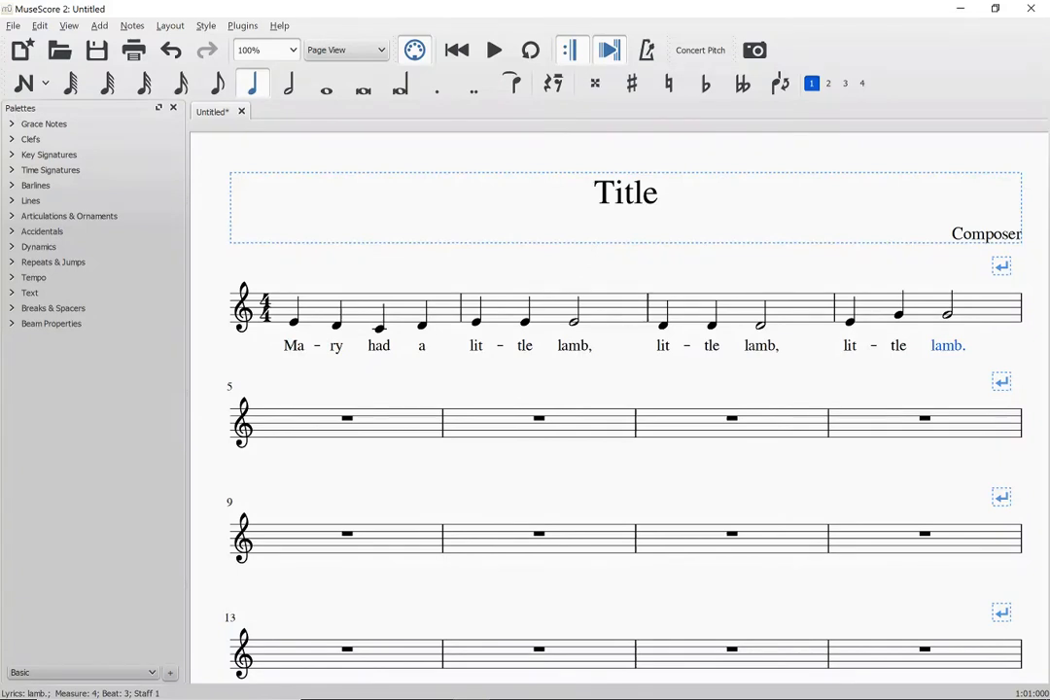
left_click(357, 309)
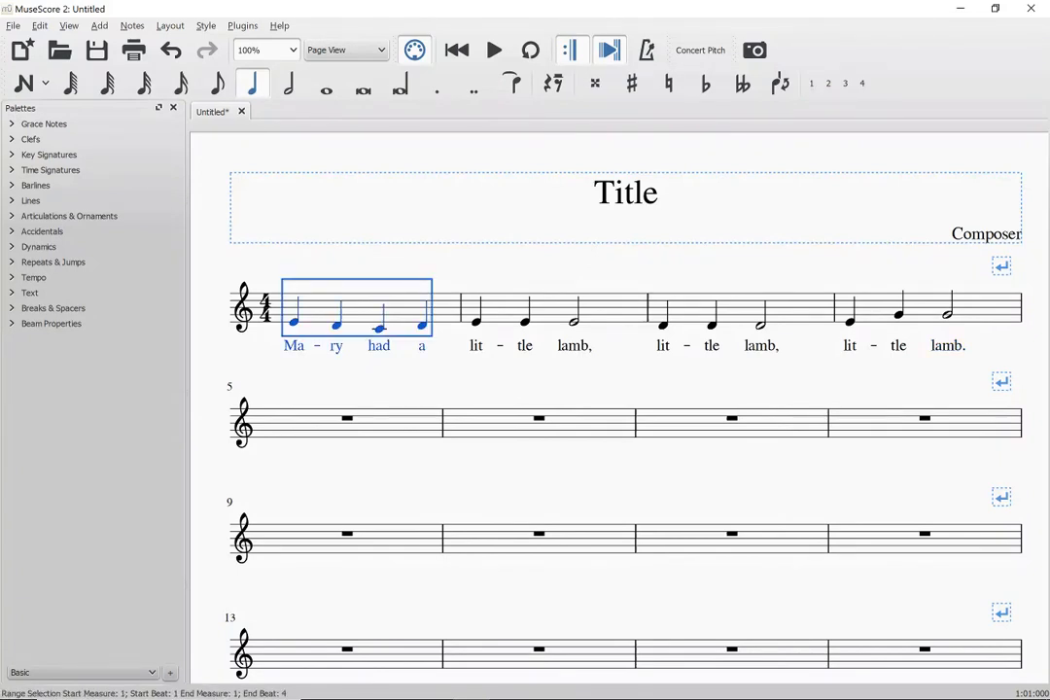
key("ctrl+shift+Right")
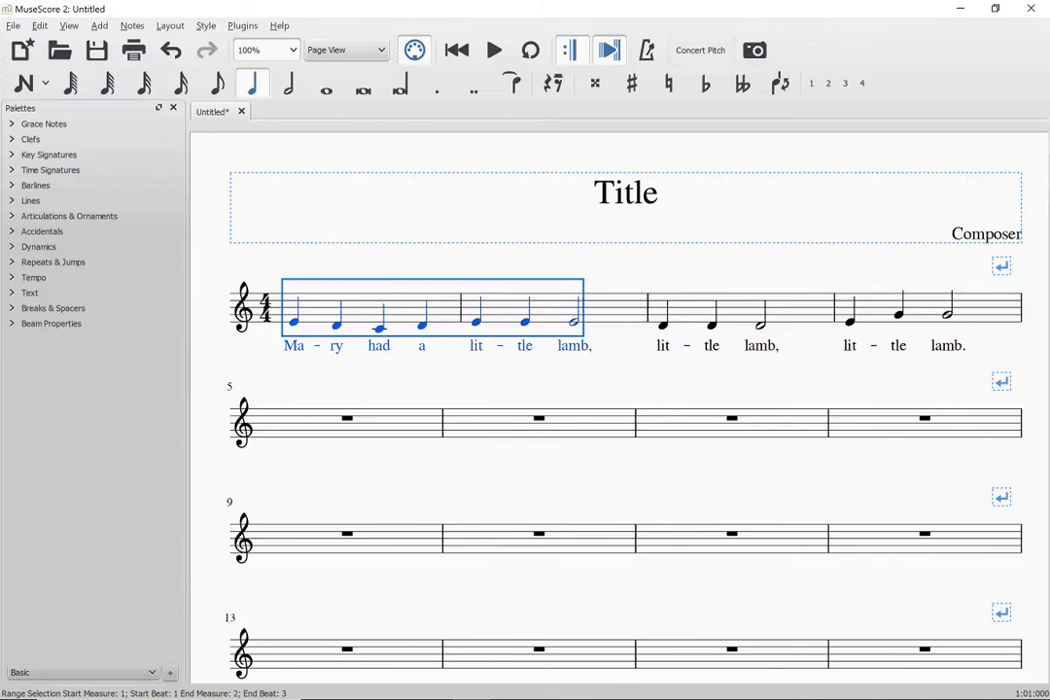
left_click(333, 425)
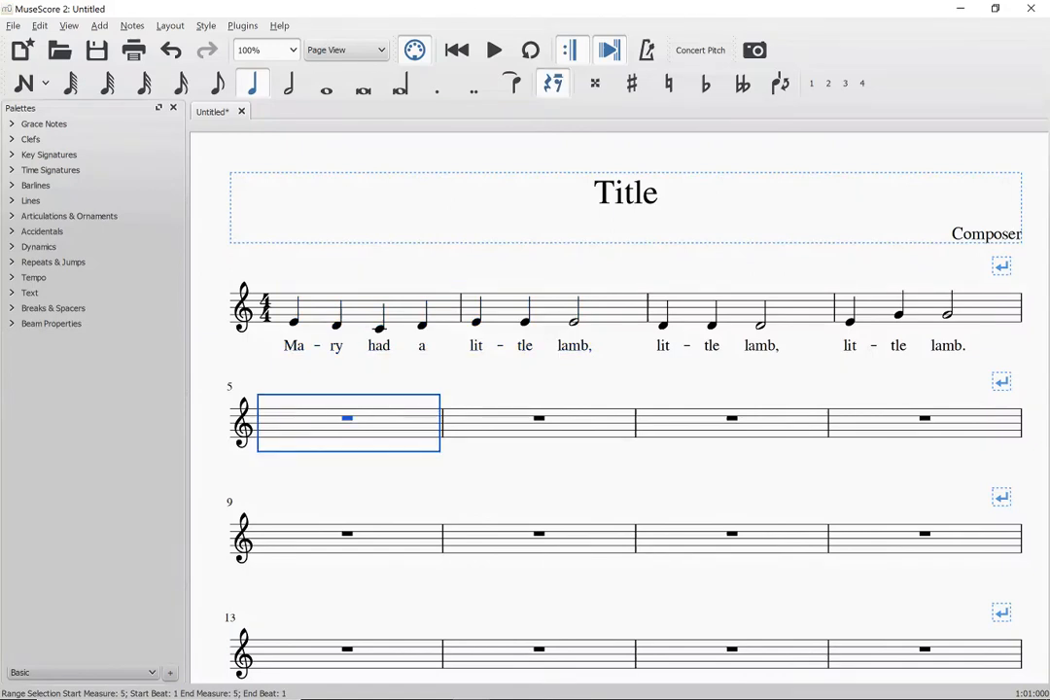
key("ctrl+v")
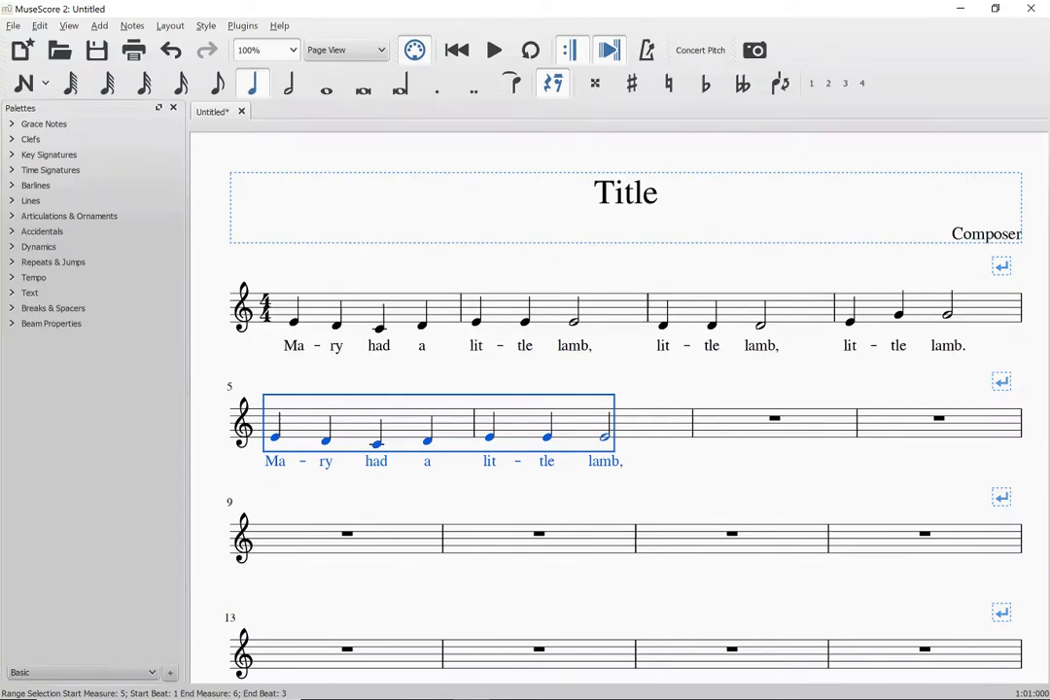
Shorten the half note E in measure 6 to a quarter note and fill beat 4 with another quarter note E
left_click(605, 437)
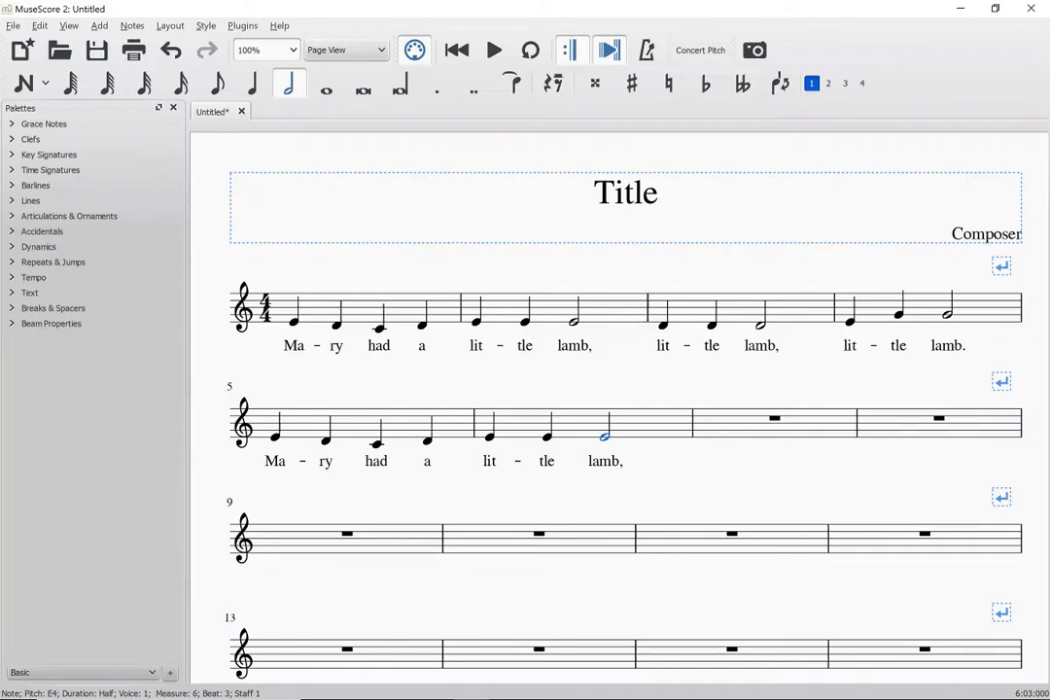
key("5")
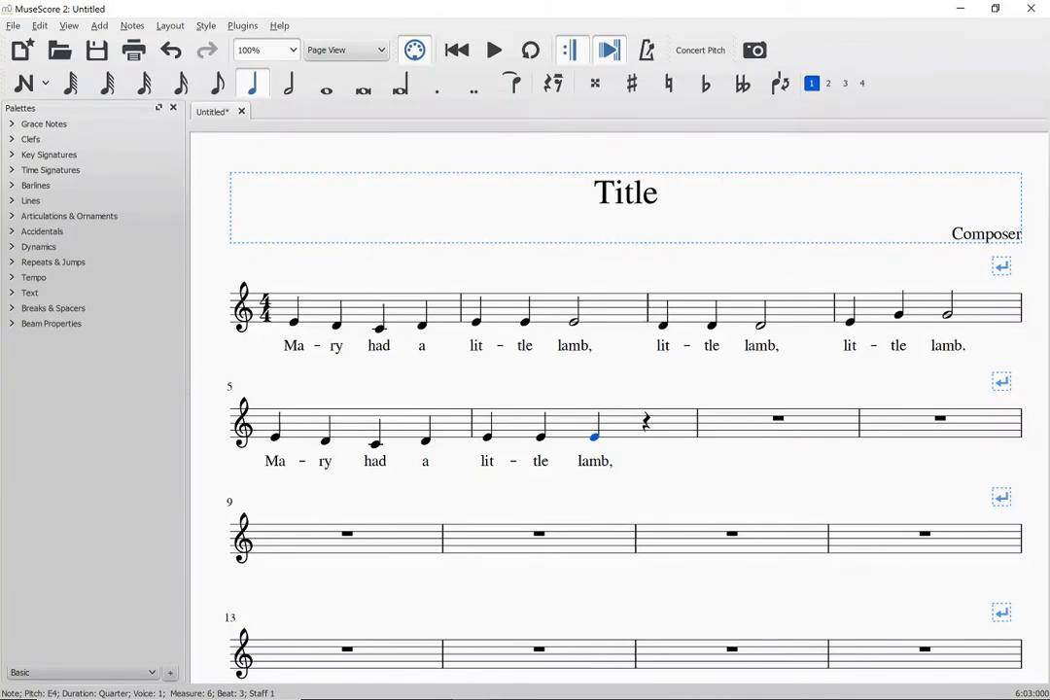
key("Right")
key("n")
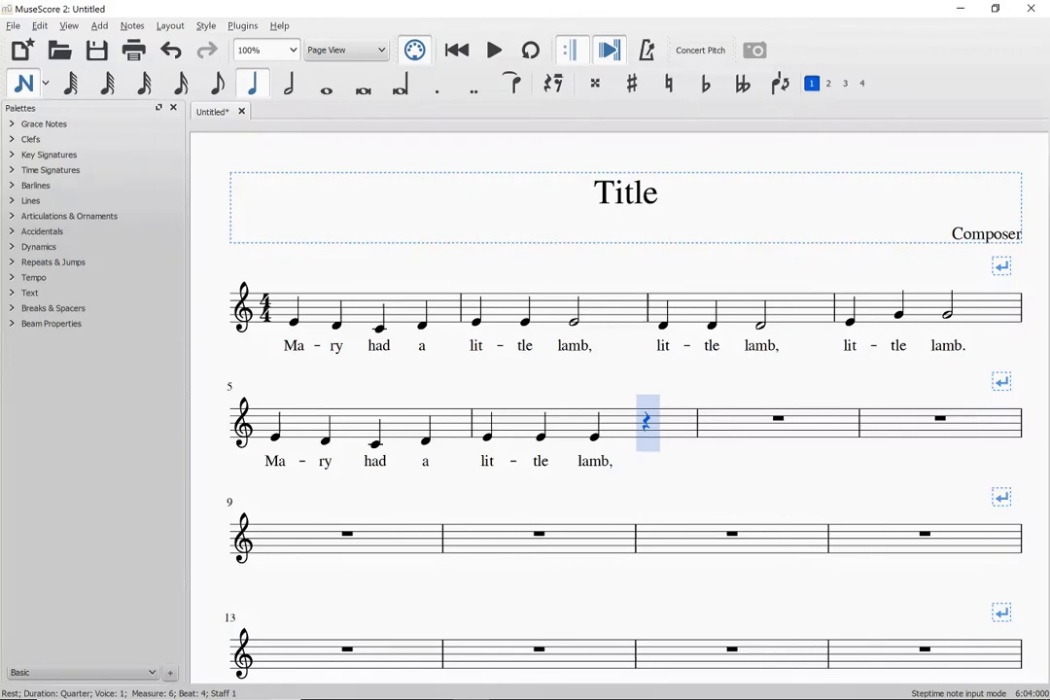
key("e")
Enter the quarter notes D, D, E, D in measure 7 and a whole note C in measure 8
key("d")
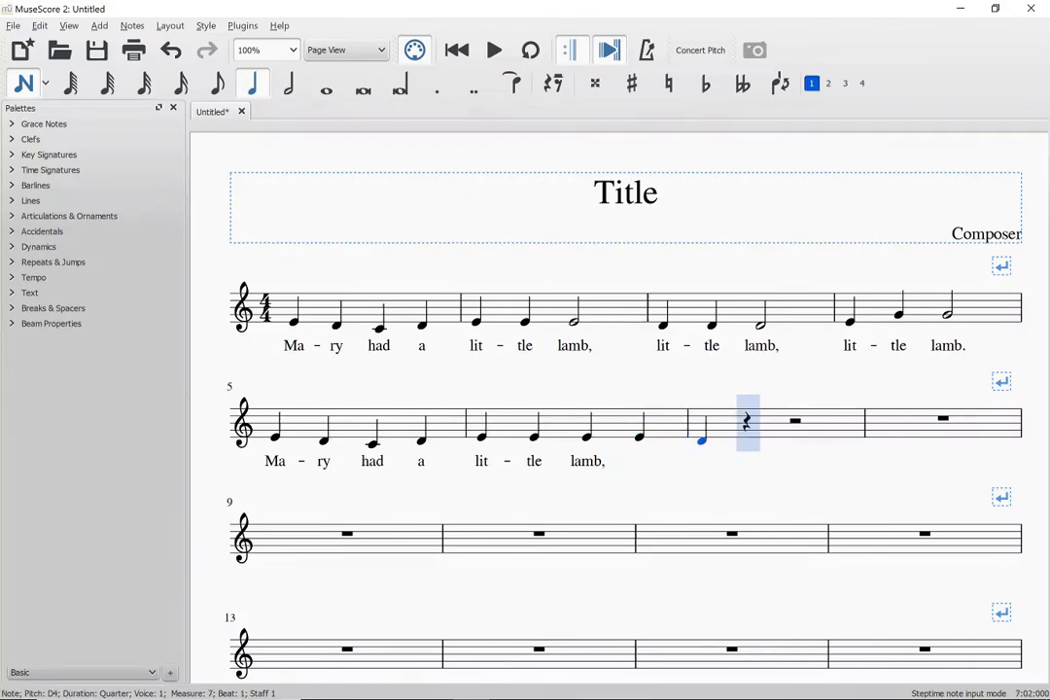
key("d")
key("e")
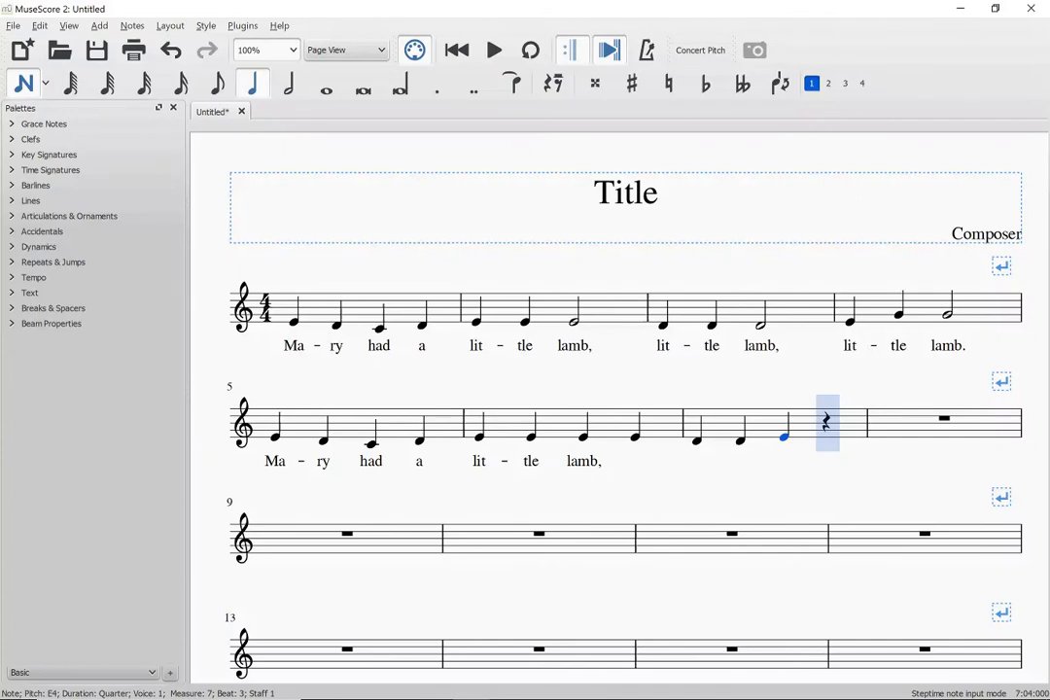
key("d")
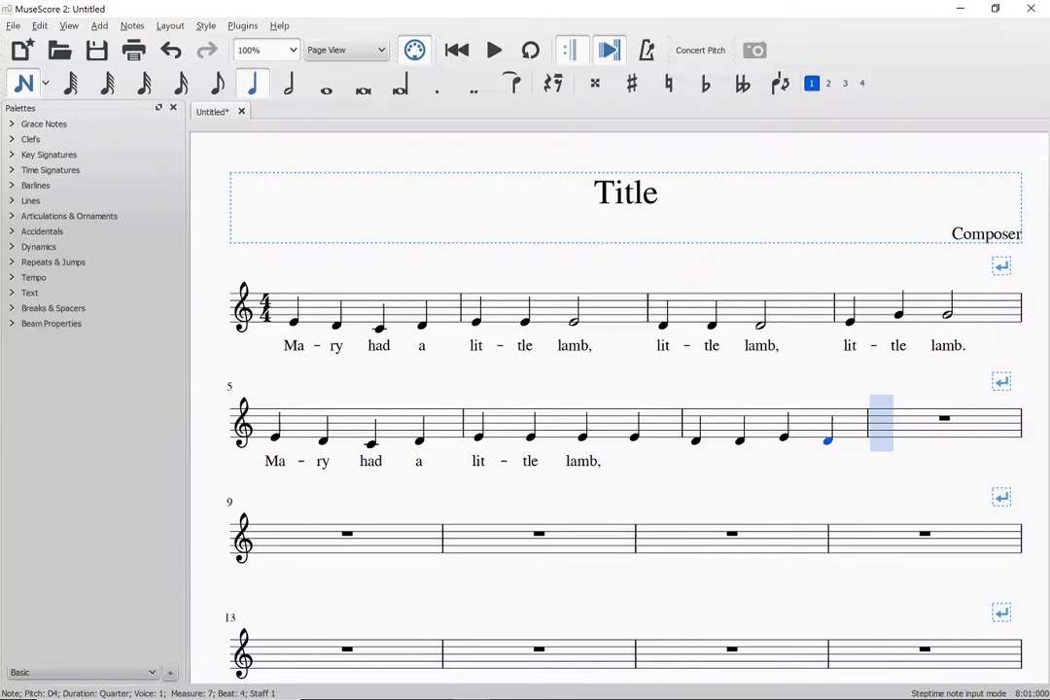
key("7")
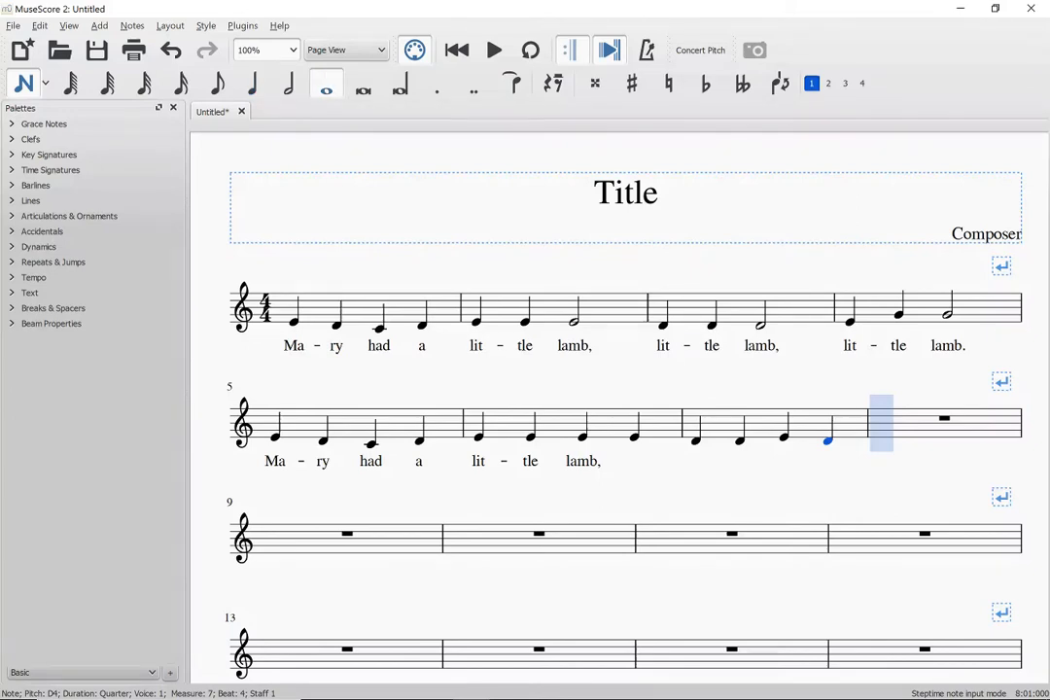
key("c")
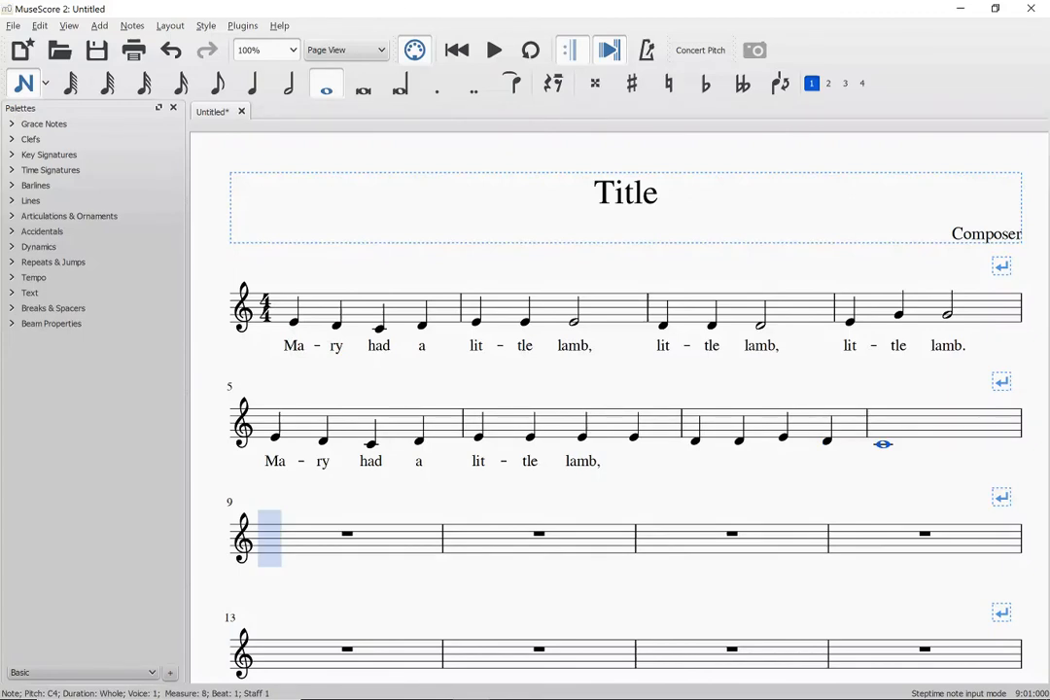
key("Escape")
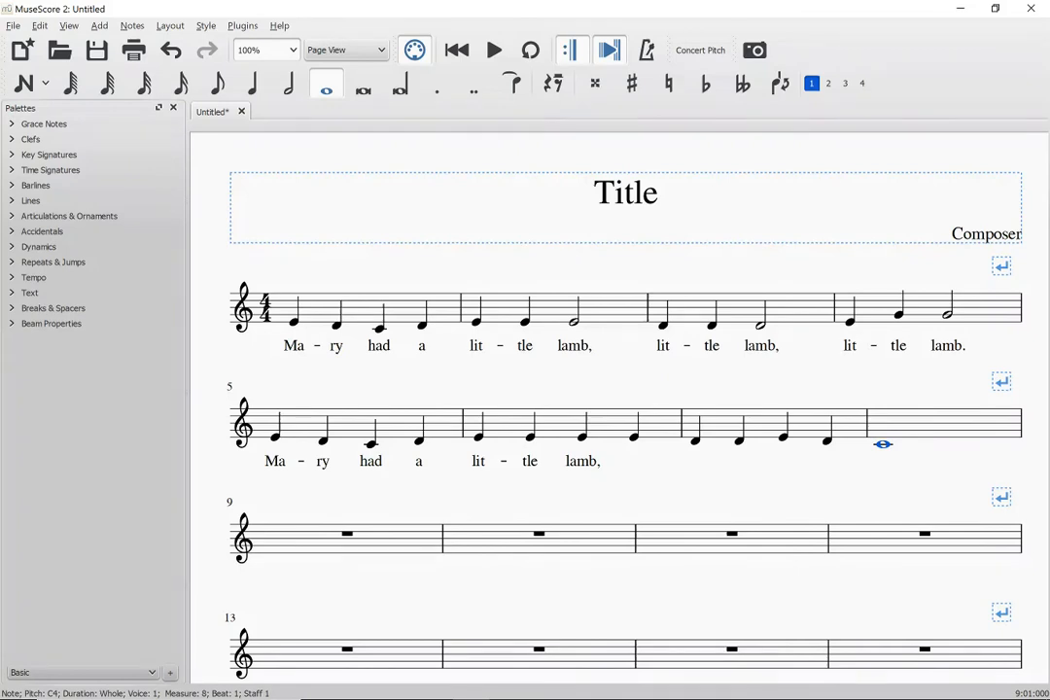
Add the lyrics "its fleece" under the last note of measure 6 and the first note of measure 7
left_click(634, 437)
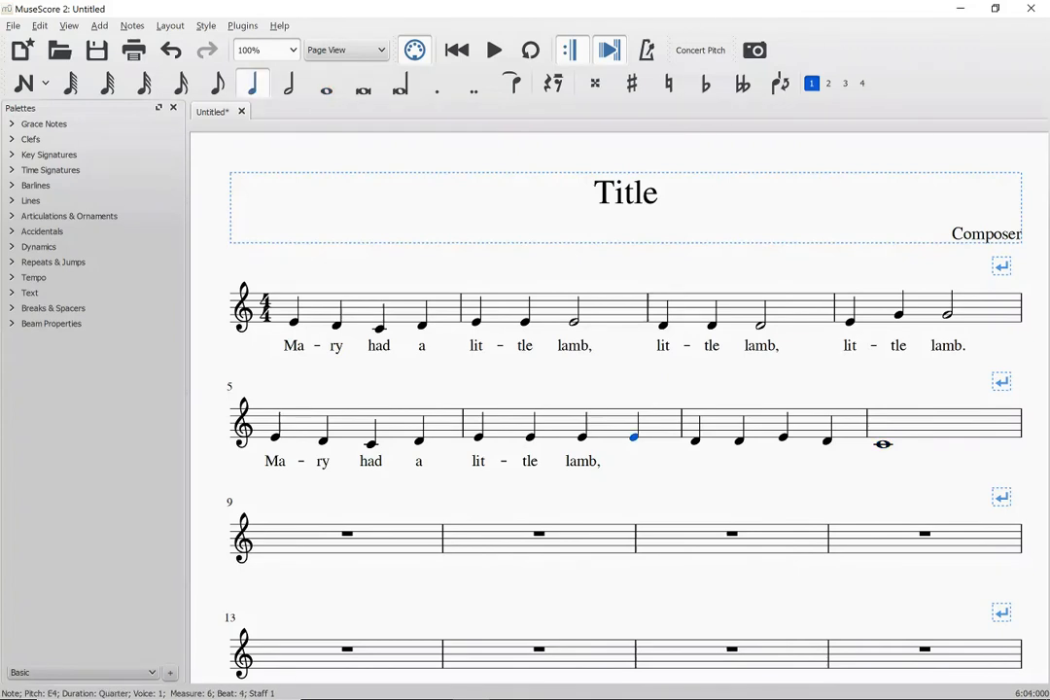
key("ctrl+l")
type("its")
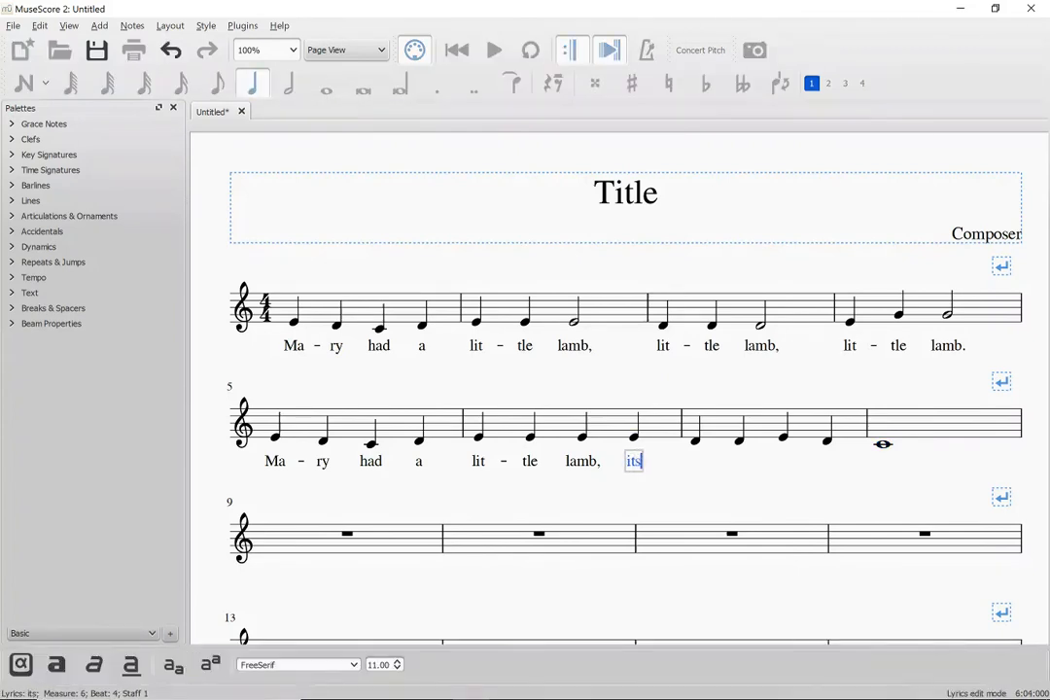
key("space")
type("fleece")
key("space")
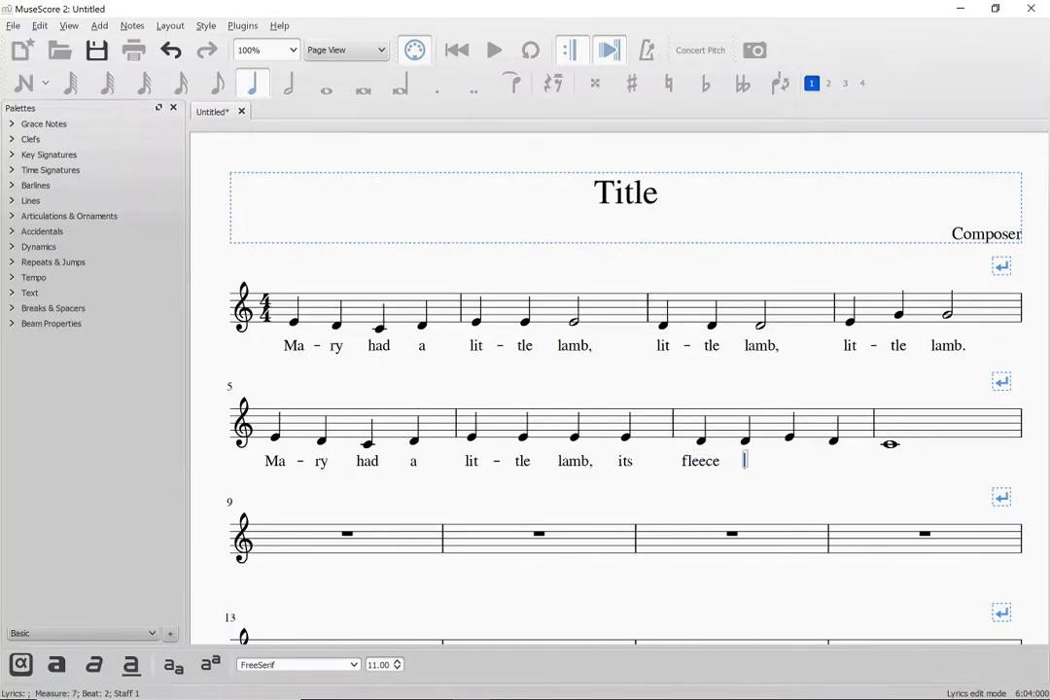
Continue the lyrics with "was white as" under the remaining notes of measure 7 and "snow." under the whole note in measure 8
type("was")
key("space")
type("white")
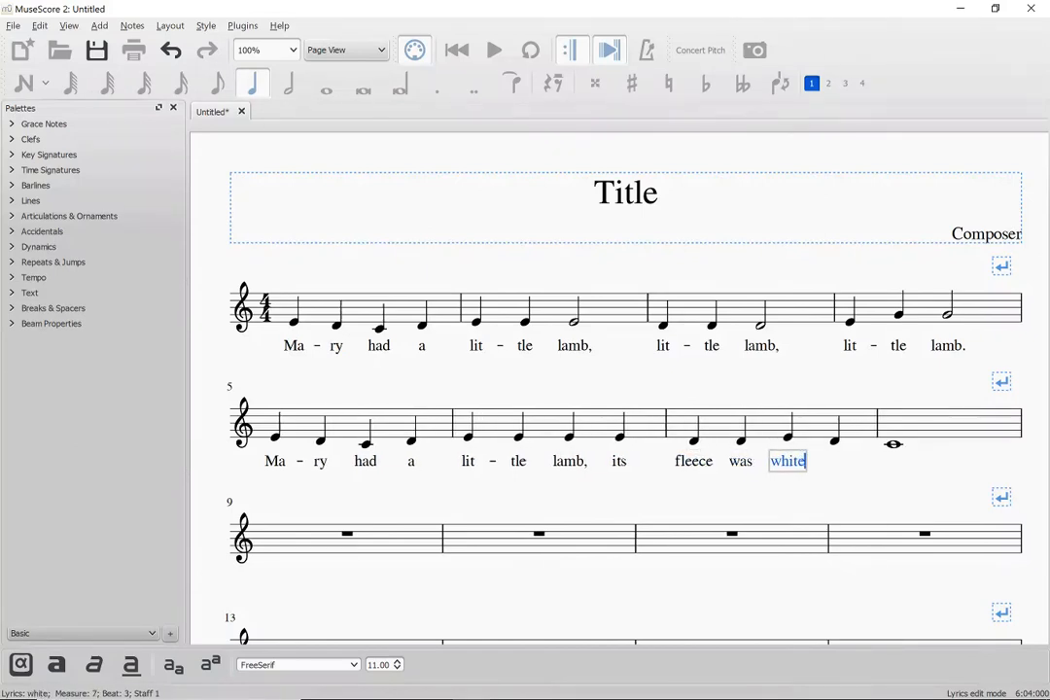
key("space")
type("as")
key("space")
type("snow.")
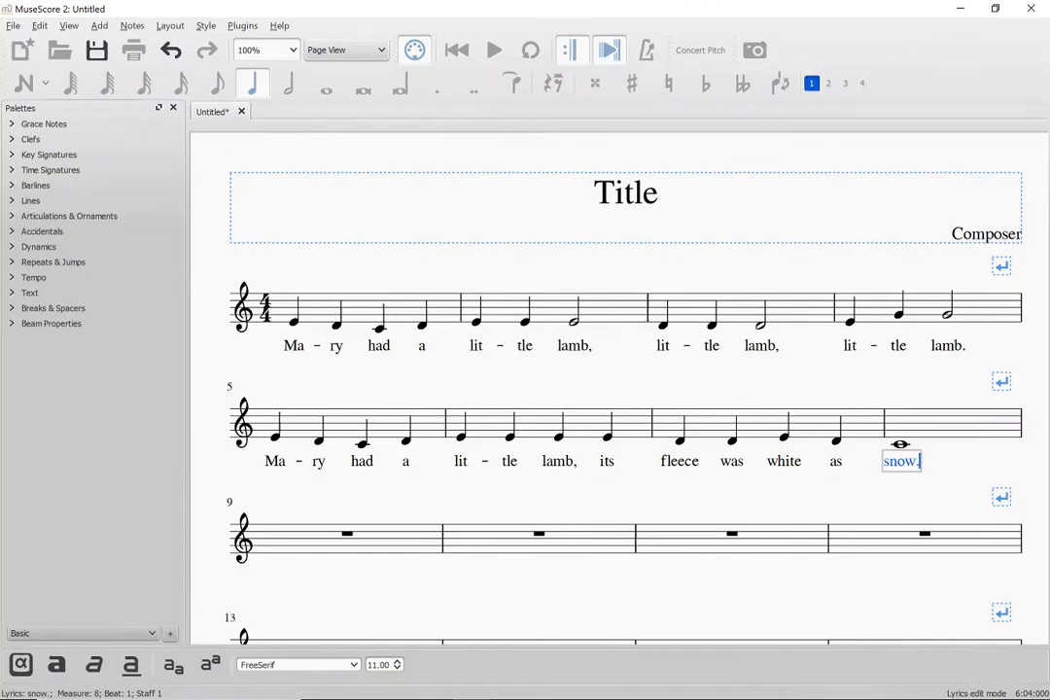
key("Escape")
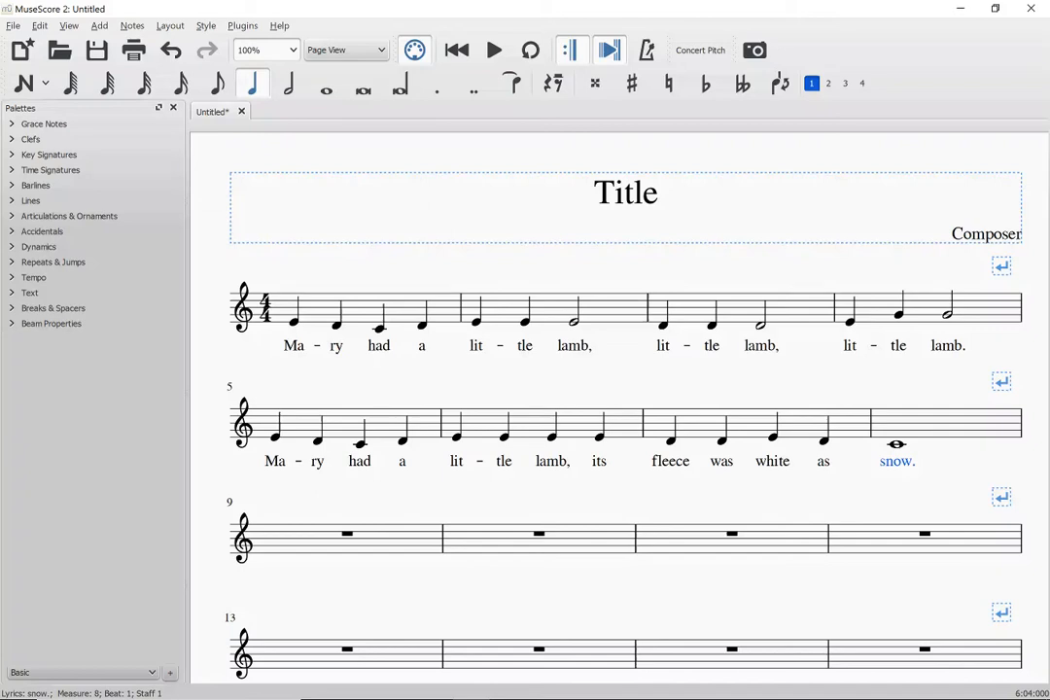
Delete all the empty measures from measure 9 to the end of the score
left_click(375, 540)
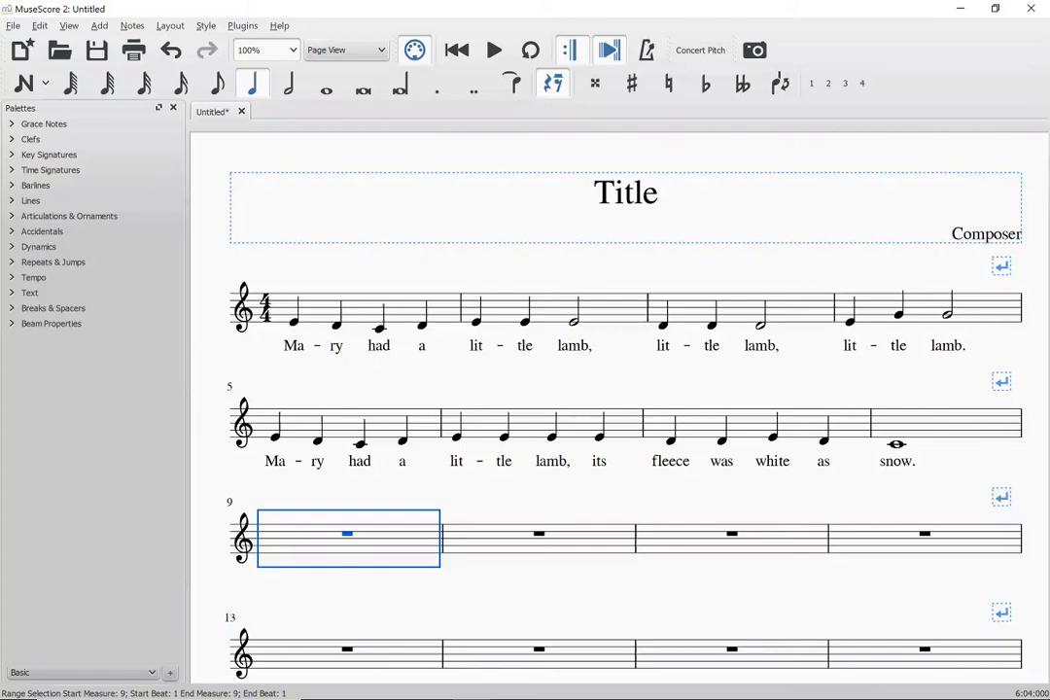
scroll(622, 389, "down", 5)
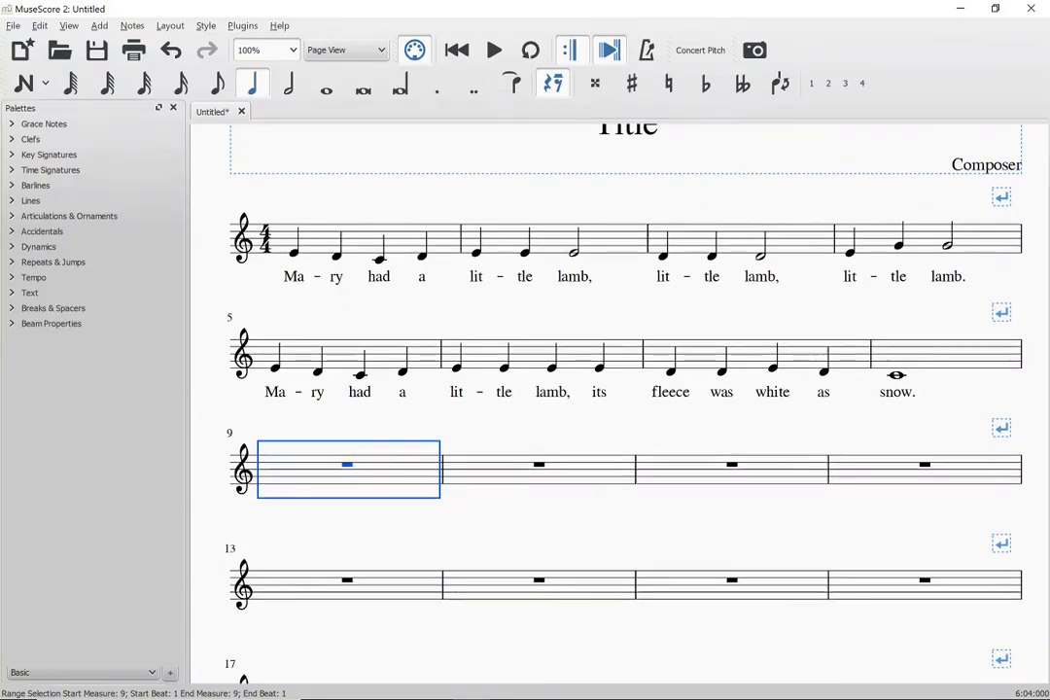
scroll(622, 389, "down", 2)
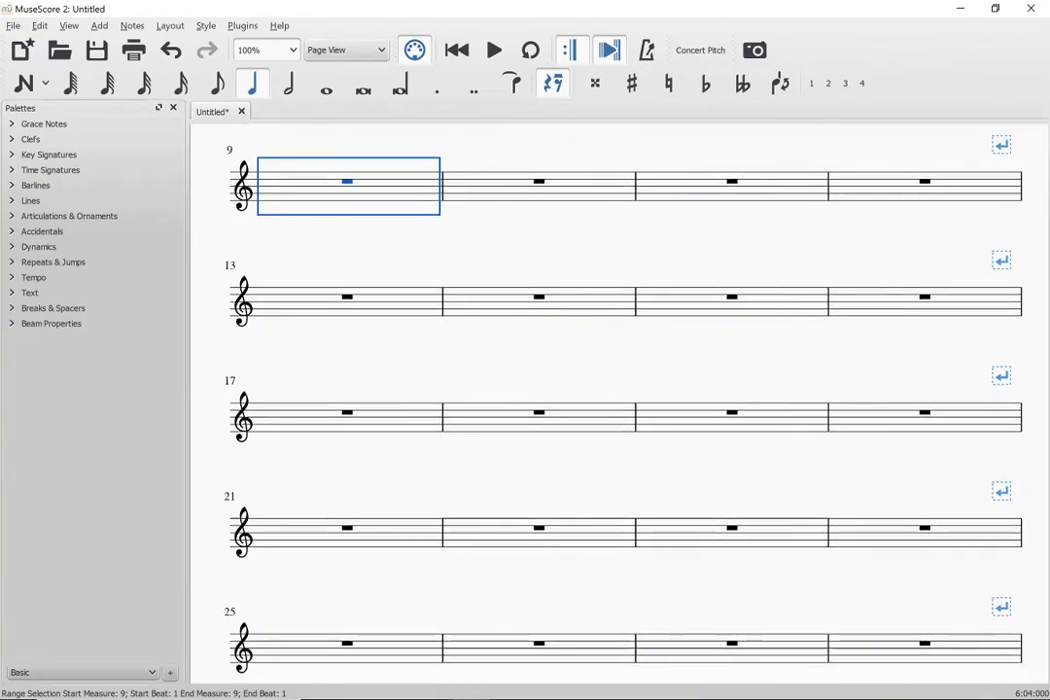
scroll(623, 388, "right", 7)
scroll(622, 389, "left", 6)
scroll(622, 389, "right", 5)
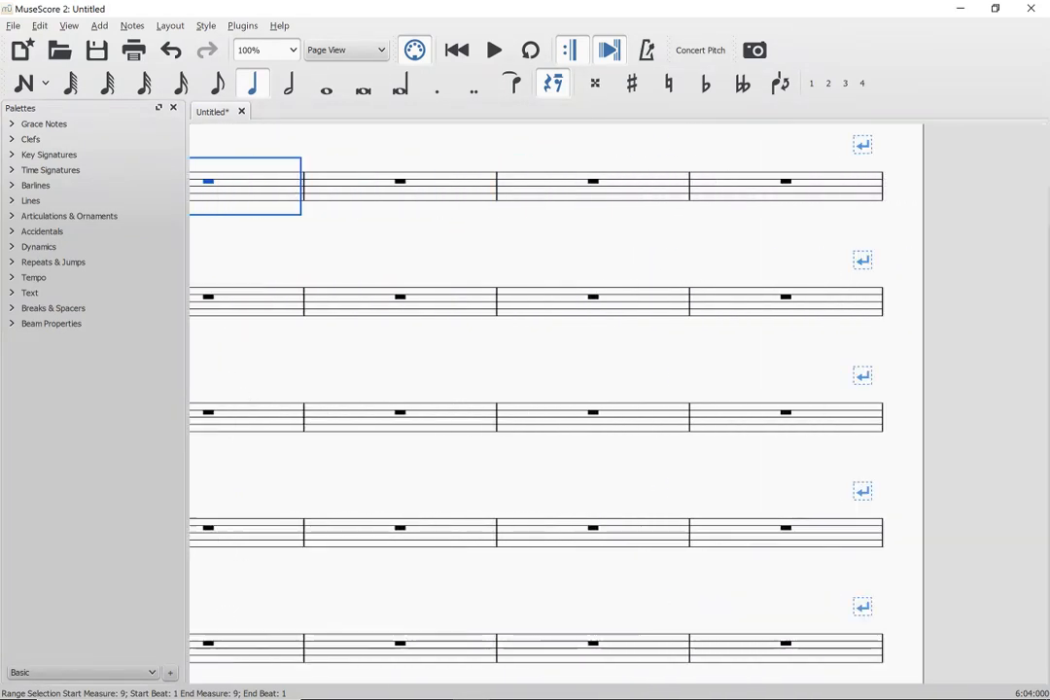
scroll(622, 389, "left", 7)
scroll(622, 389, "right", 7)
scroll(622, 389, "left", 7)
scroll(622, 389, "right", 5)
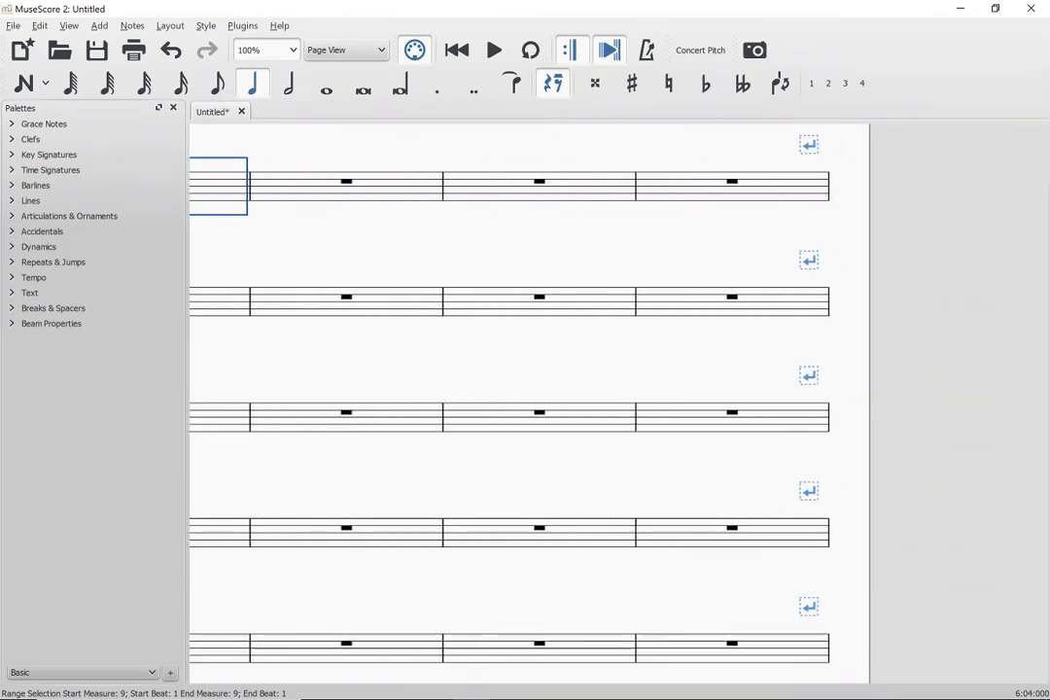
scroll(622, 389, "left", 6)
scroll(622, 389, "right", 7)
scroll(622, 389, "left", 6)
scroll(623, 389, "right", 3)
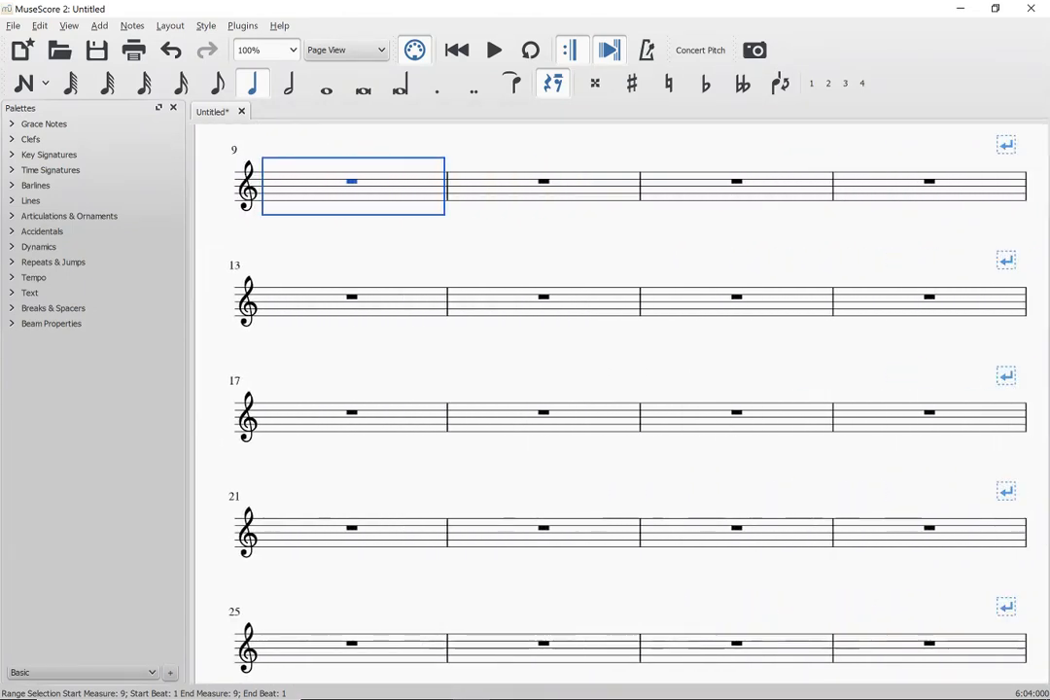
scroll(622, 389, "right", 1)
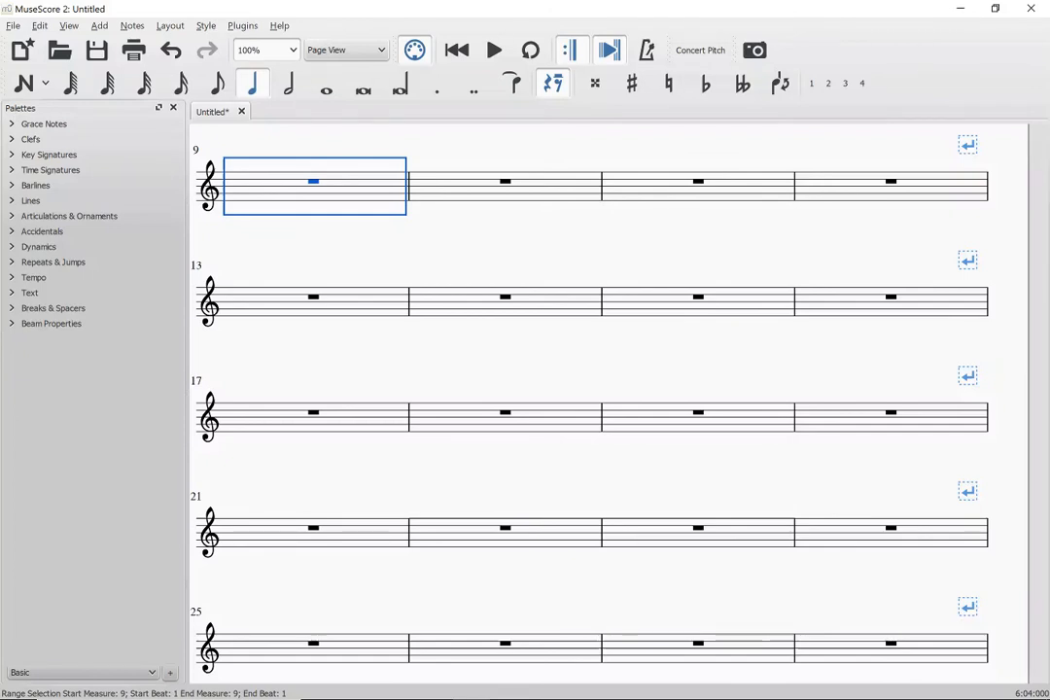
scroll(622, 389, "down", 1)
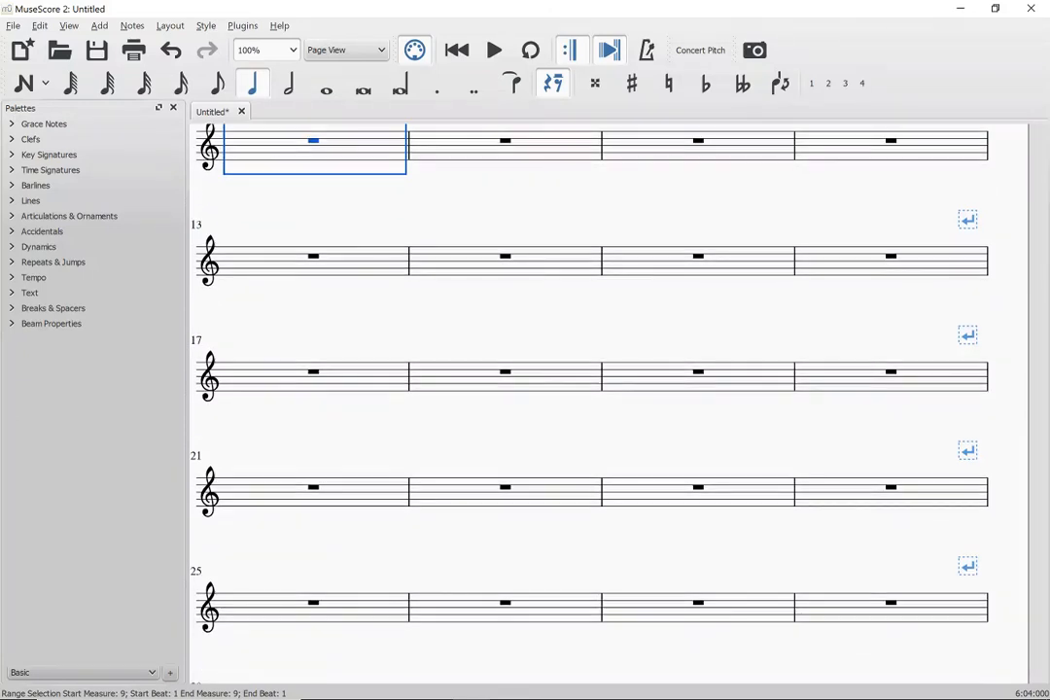
scroll(603, 389, "down", 3)
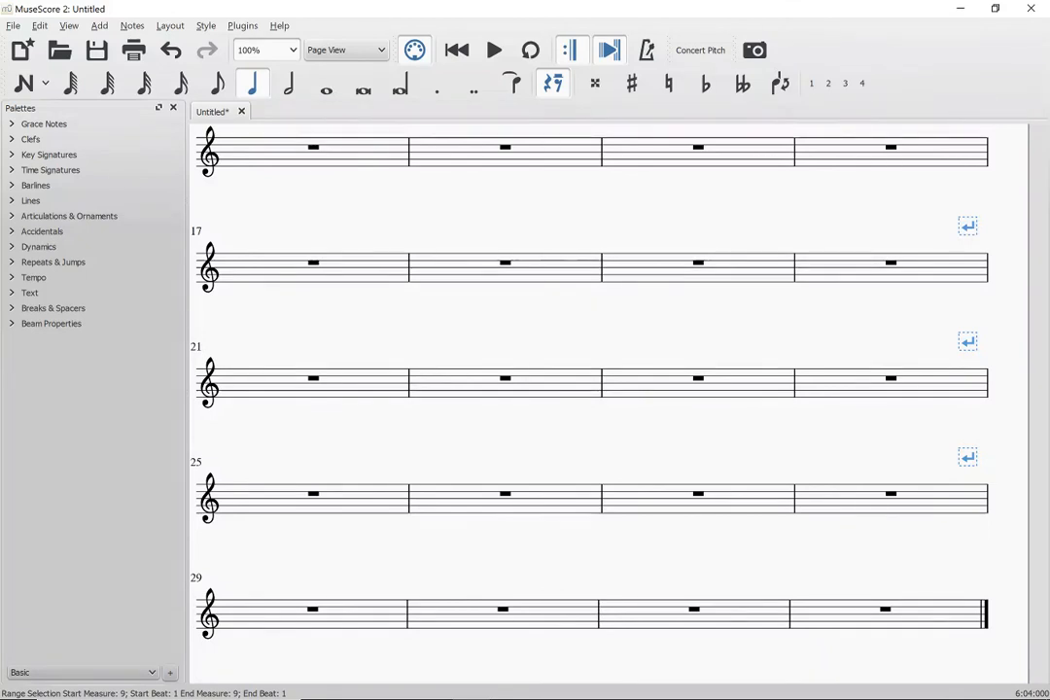
key("ctrl+shift+End")
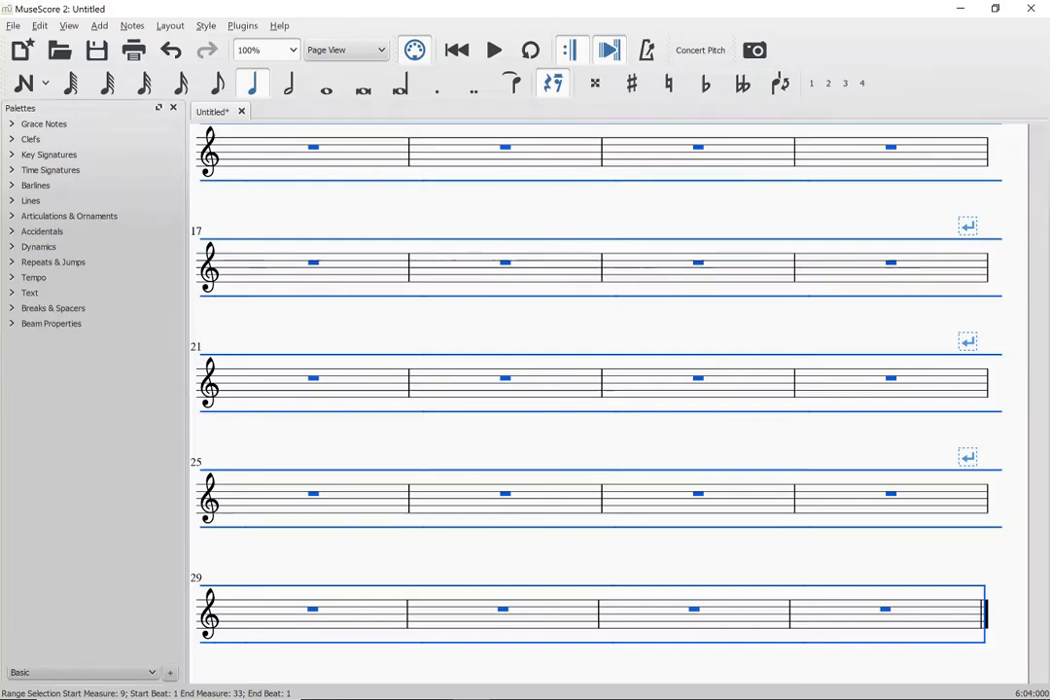
key("ctrl+Delete")
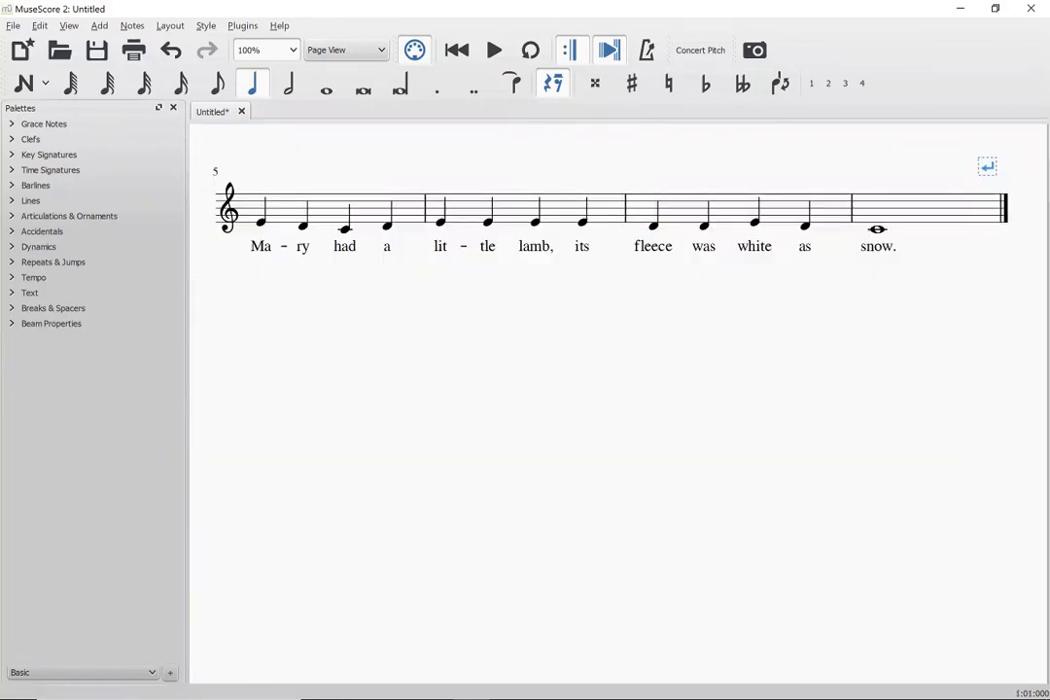
Replace the placeholder title at the head of the score with "Mary Had A Little Lamb"
scroll(613, 389, "up", 5)
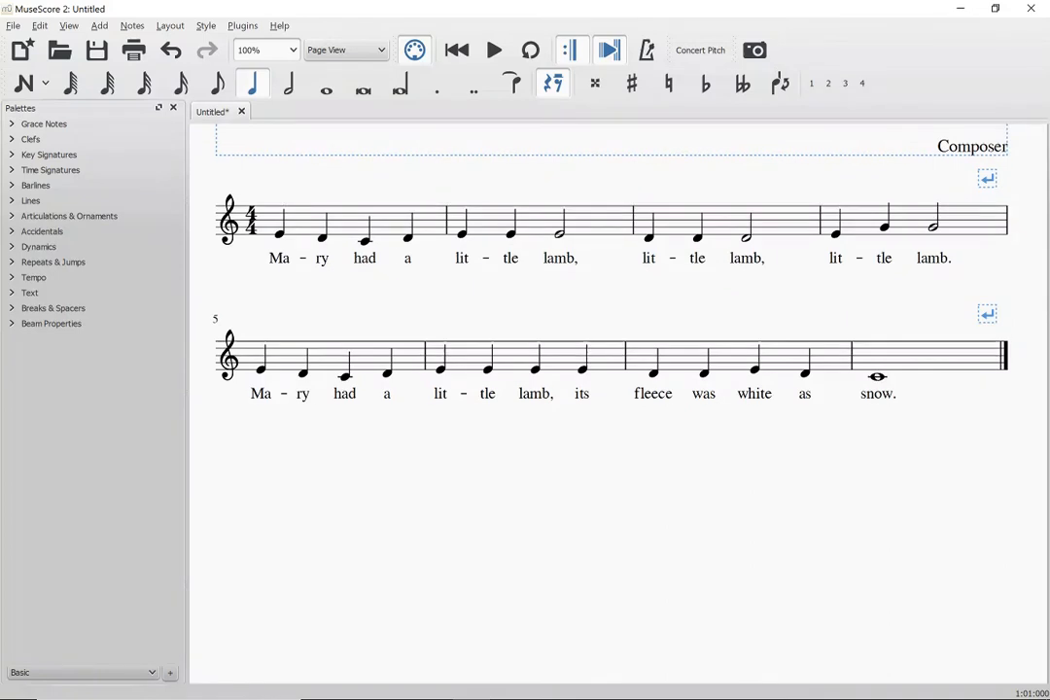
scroll(613, 389, "up", 2)
scroll(613, 389, "up", 1)
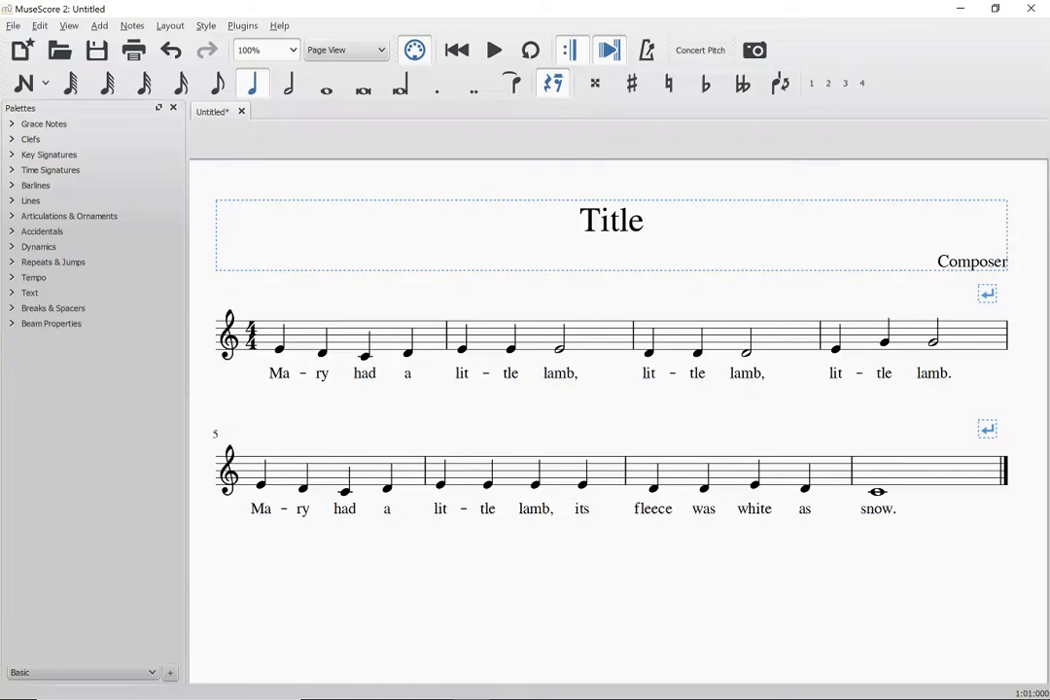
double_click(601, 220)
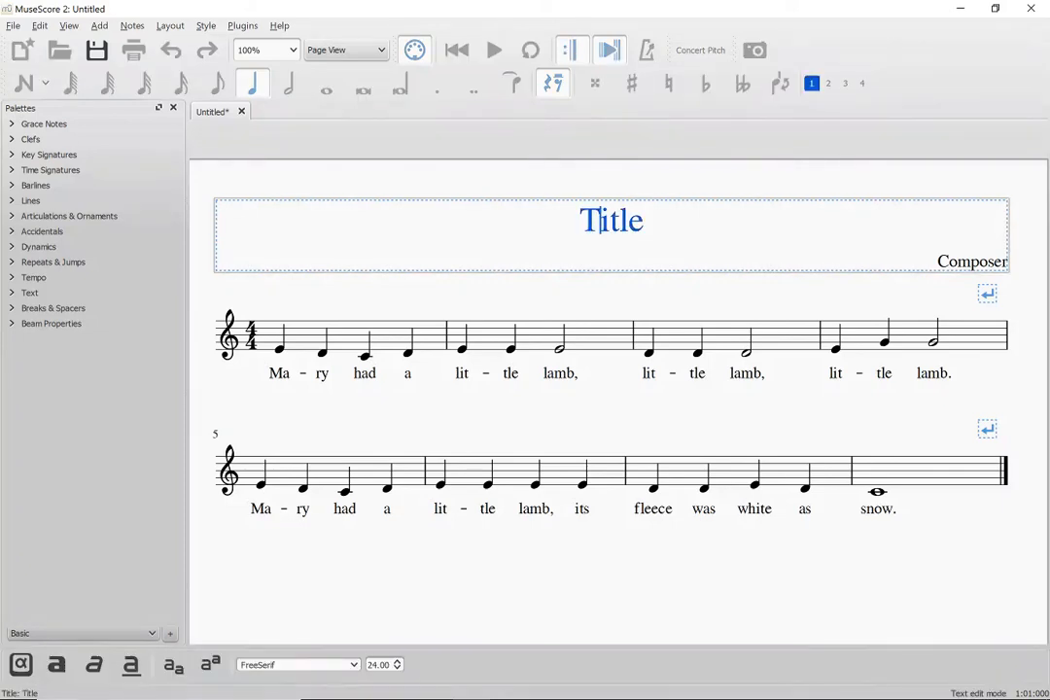
double_click(601, 220)
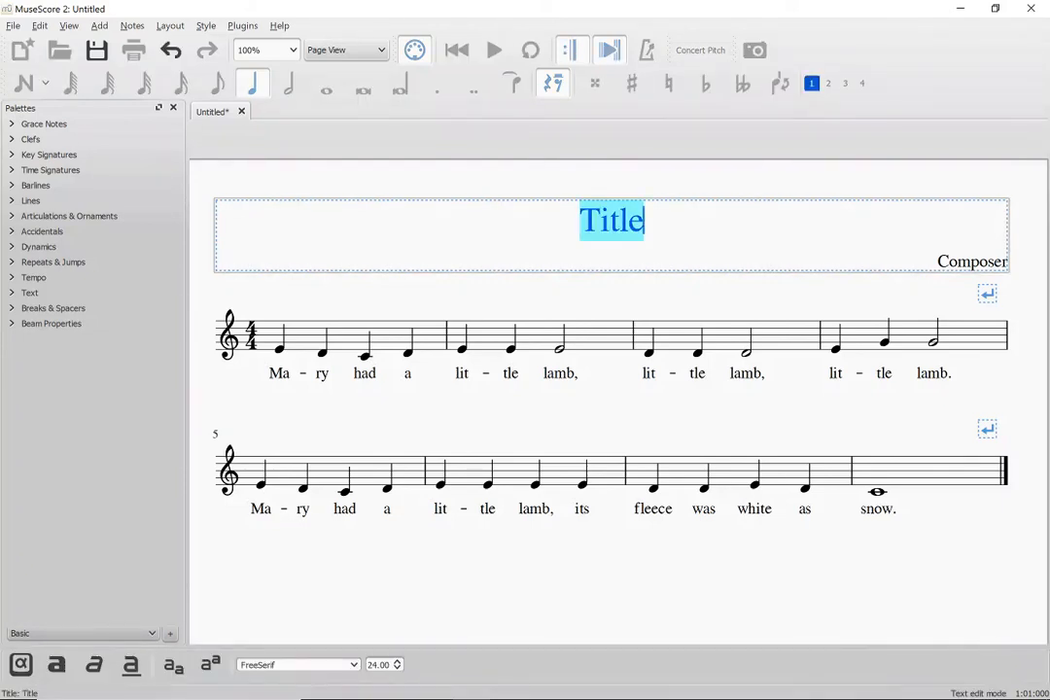
type("M")
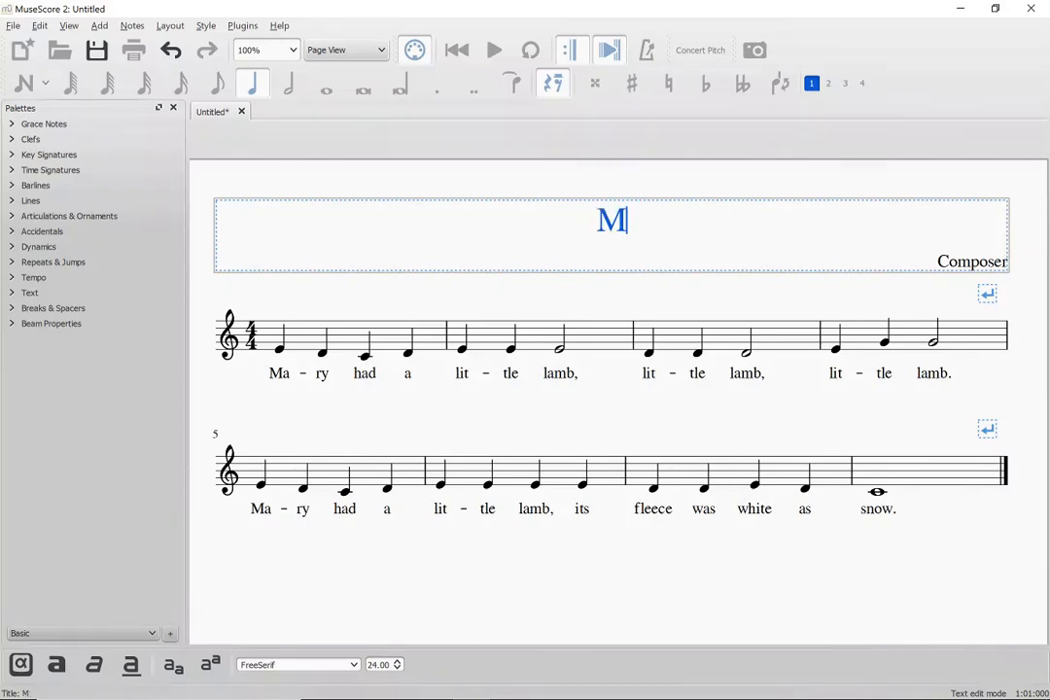
type("ary Had A")
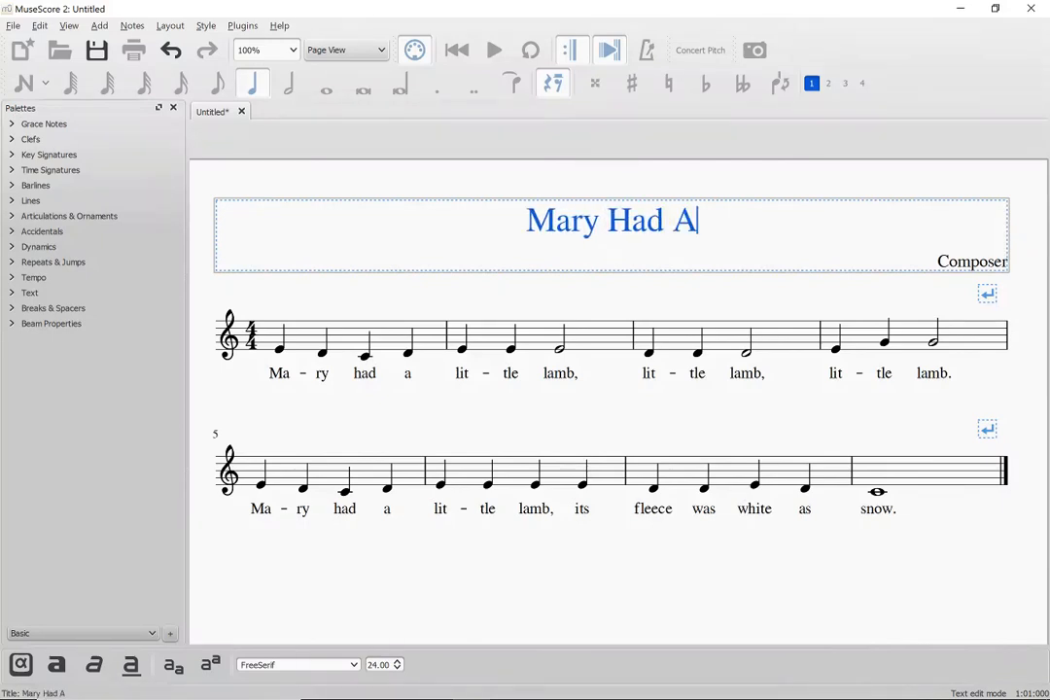
type(" Little Lamb")
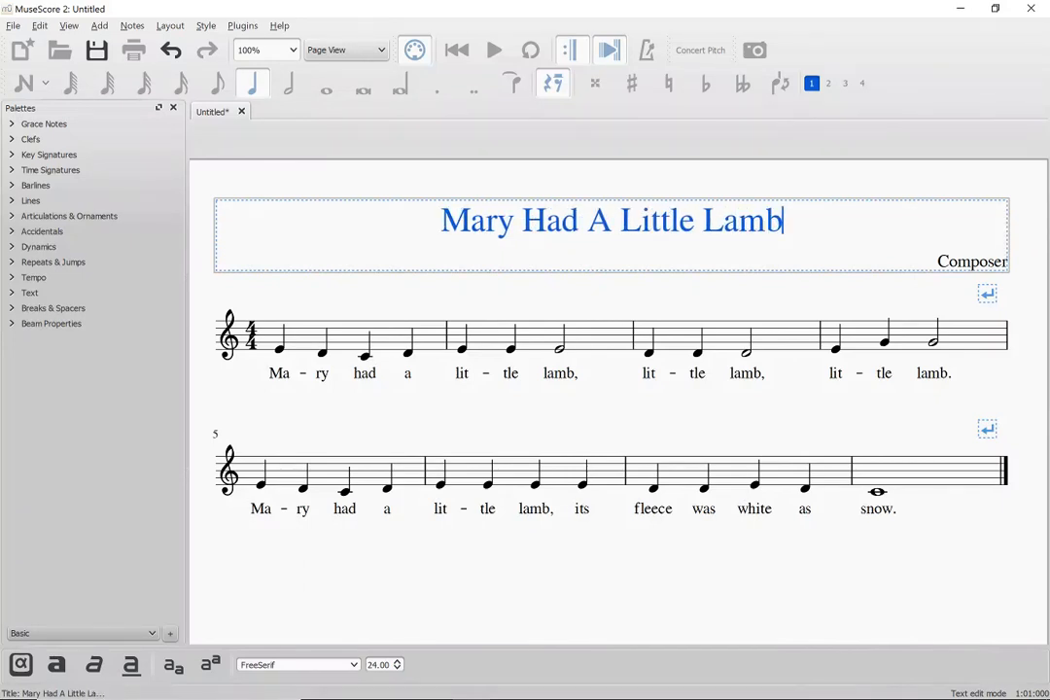
key("Escape")
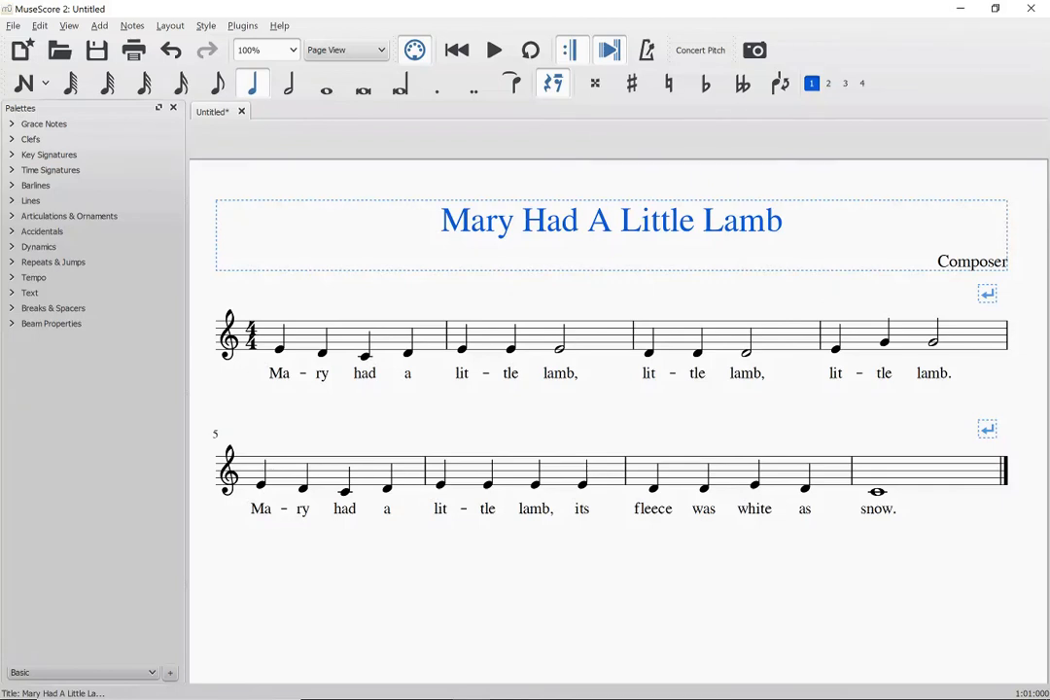
Replace the placeholder composer text in the title frame with "Lowell Mason"
double_click(972, 262)
key("ctrl+a")
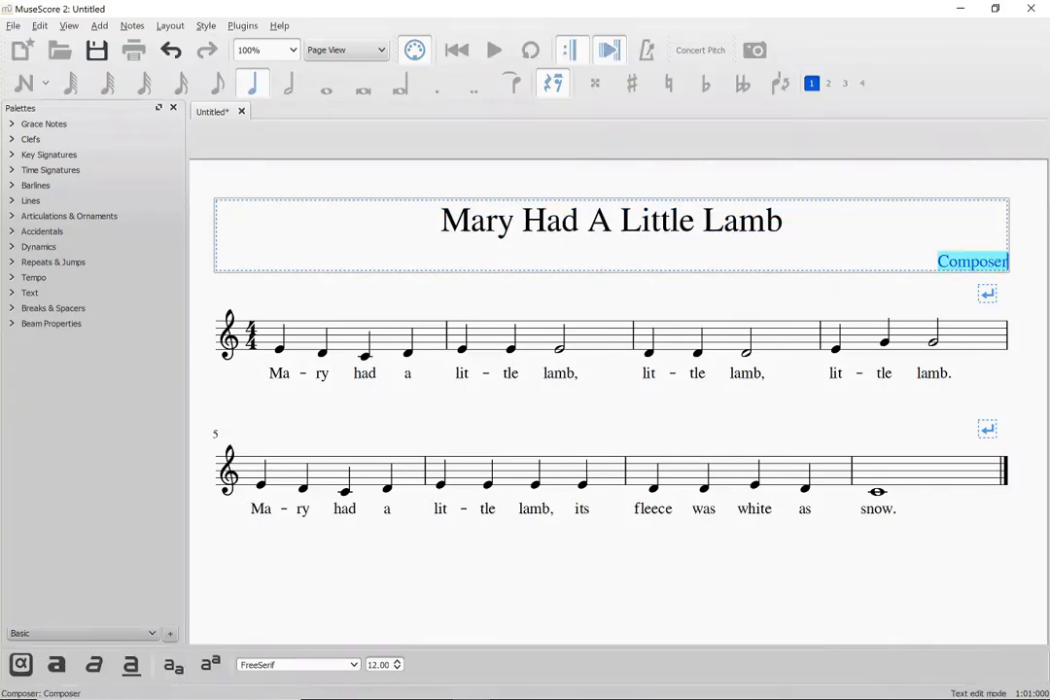
type("Lowell Mason")
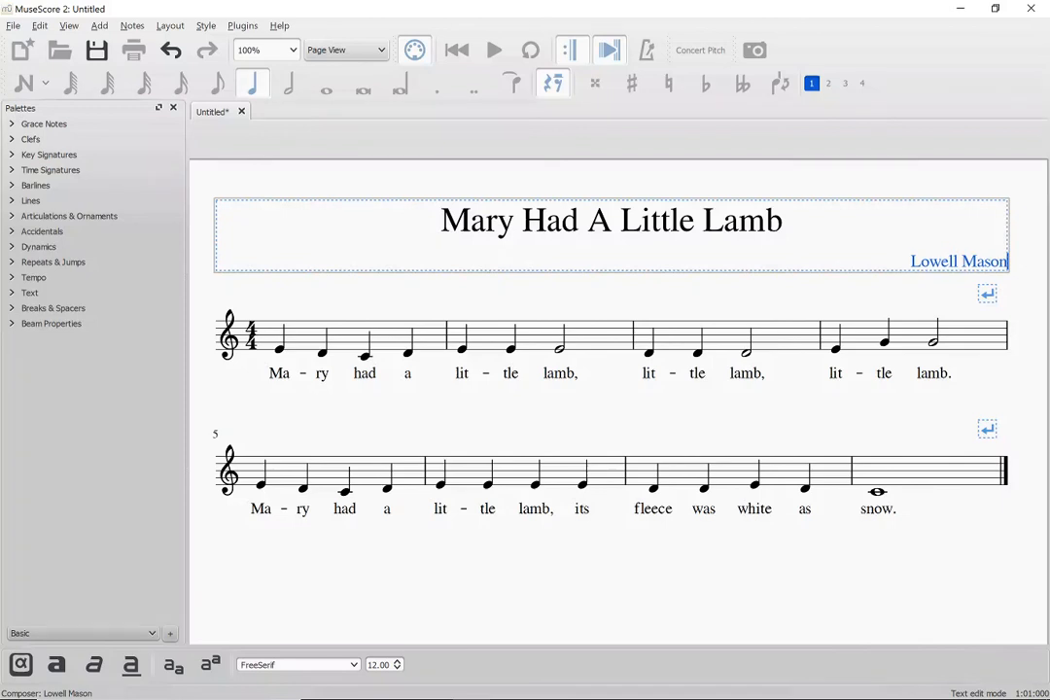
key("Escape")
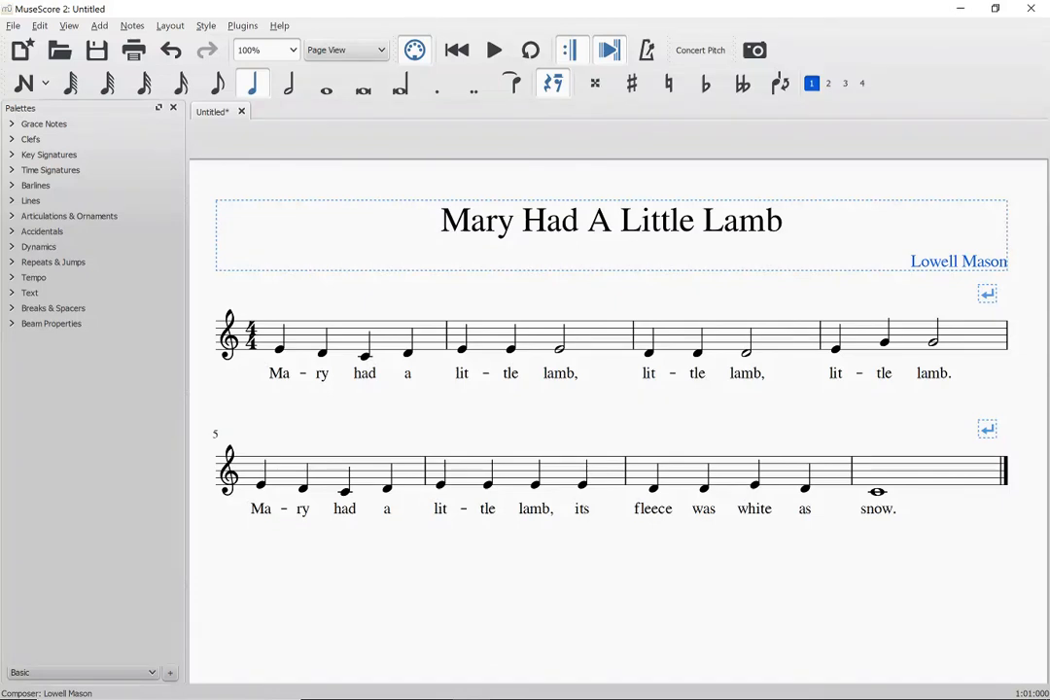
right_click(339, 226)
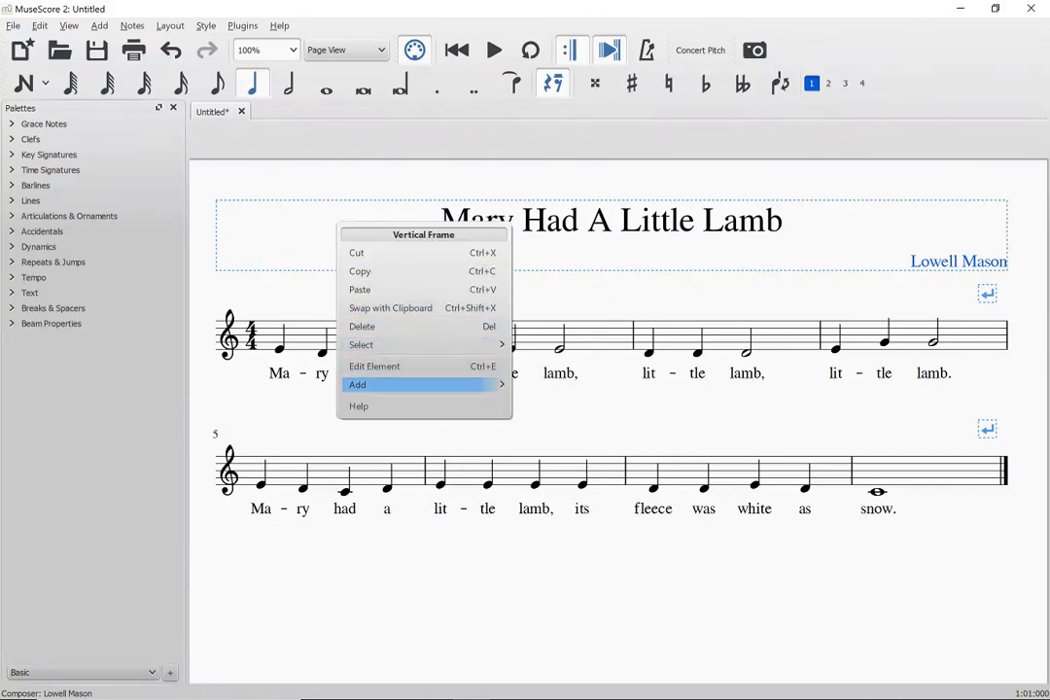
mouse_move(427, 384)
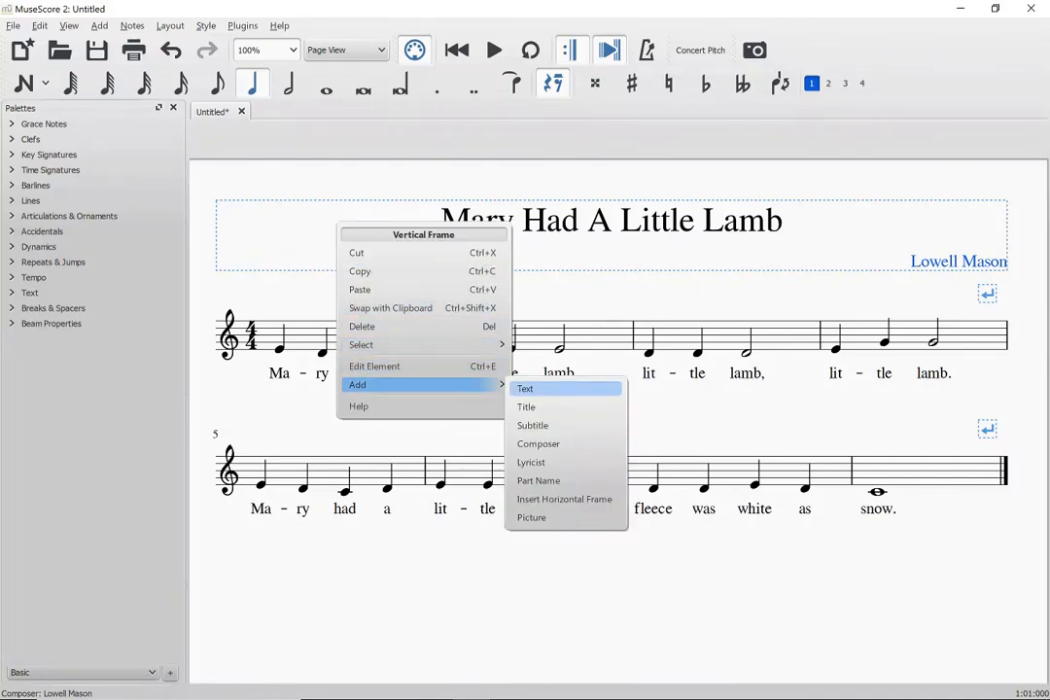
left_click(525, 388)
key("Escape")
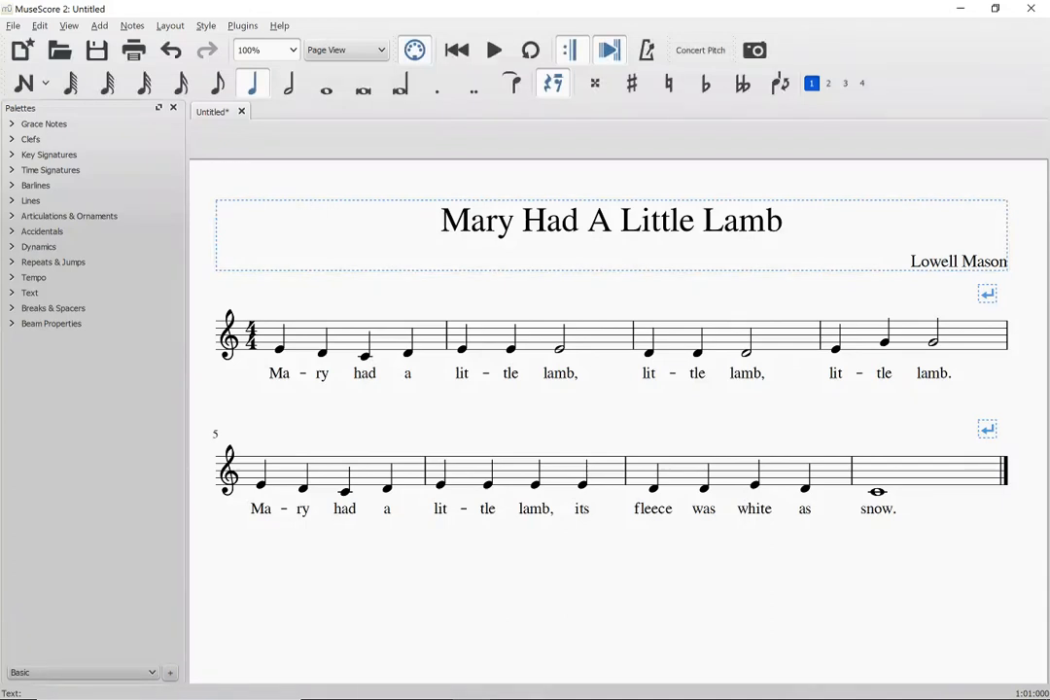
Add a lyricist credit reading "Sarah Hale" to the vertical frame that holds the title
right_click(281, 234)
mouse_move(369, 392)
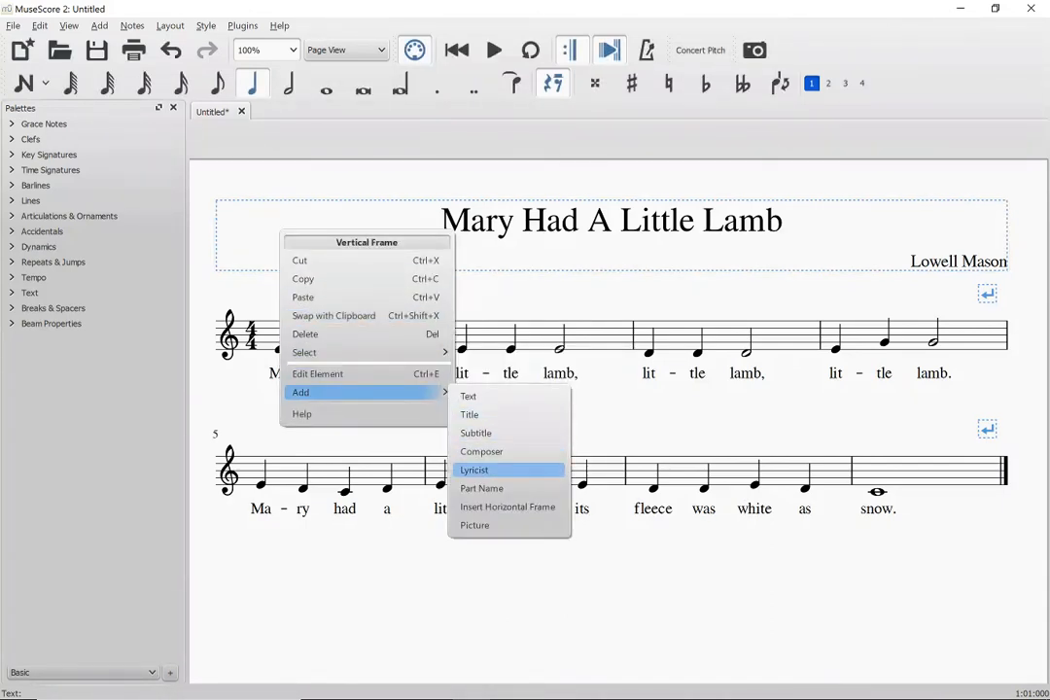
left_click(476, 469)
type("S")
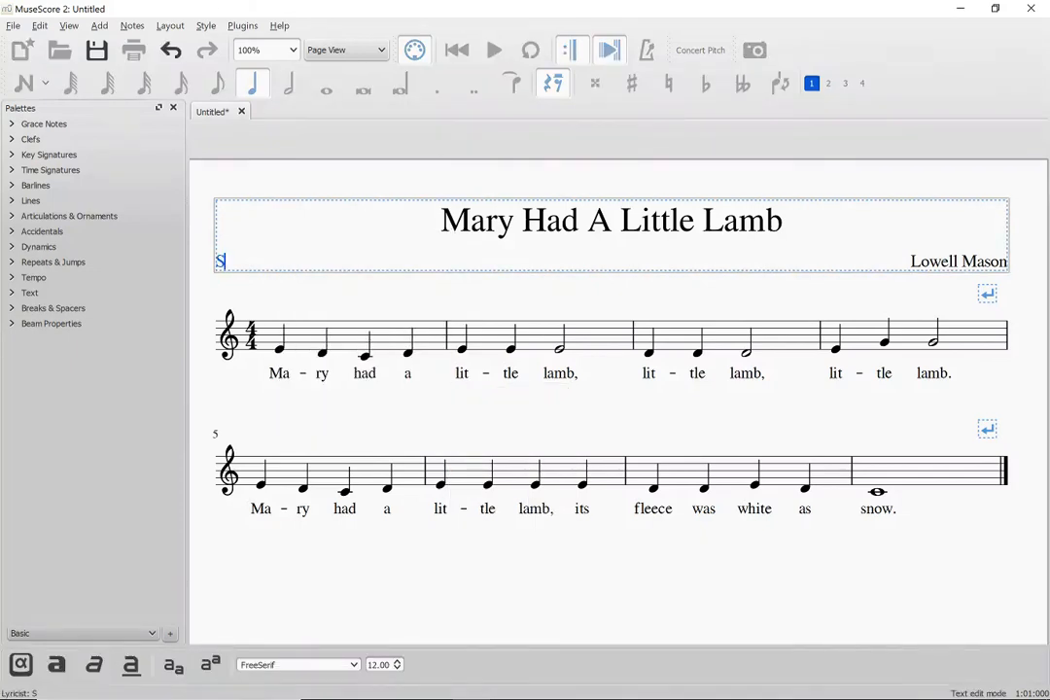
type("arah Hale")
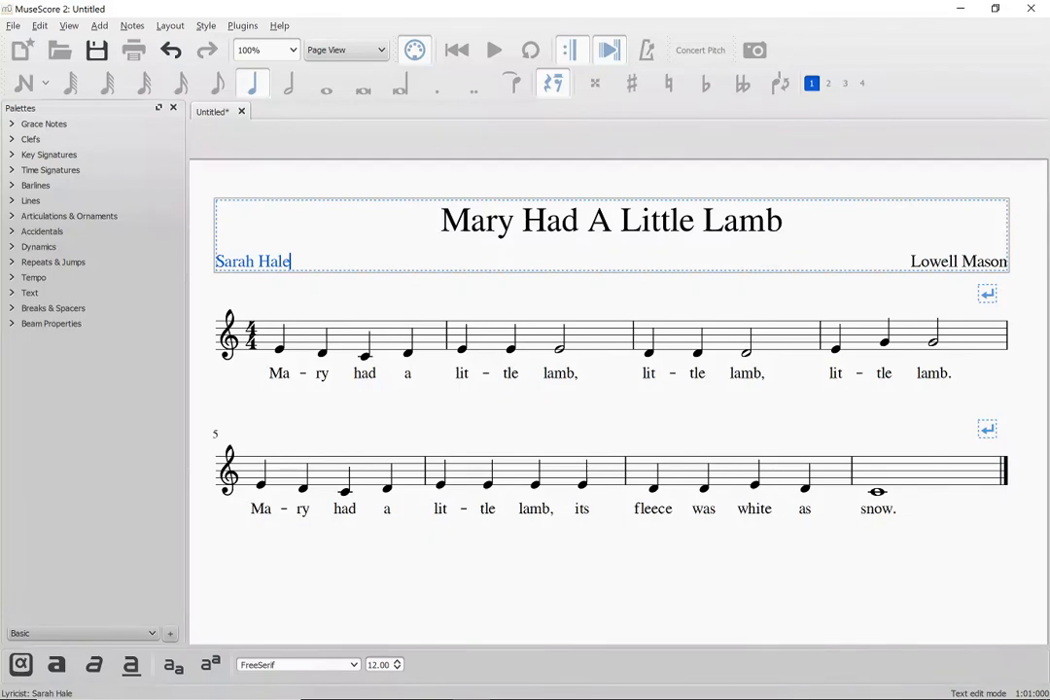
key("Escape")
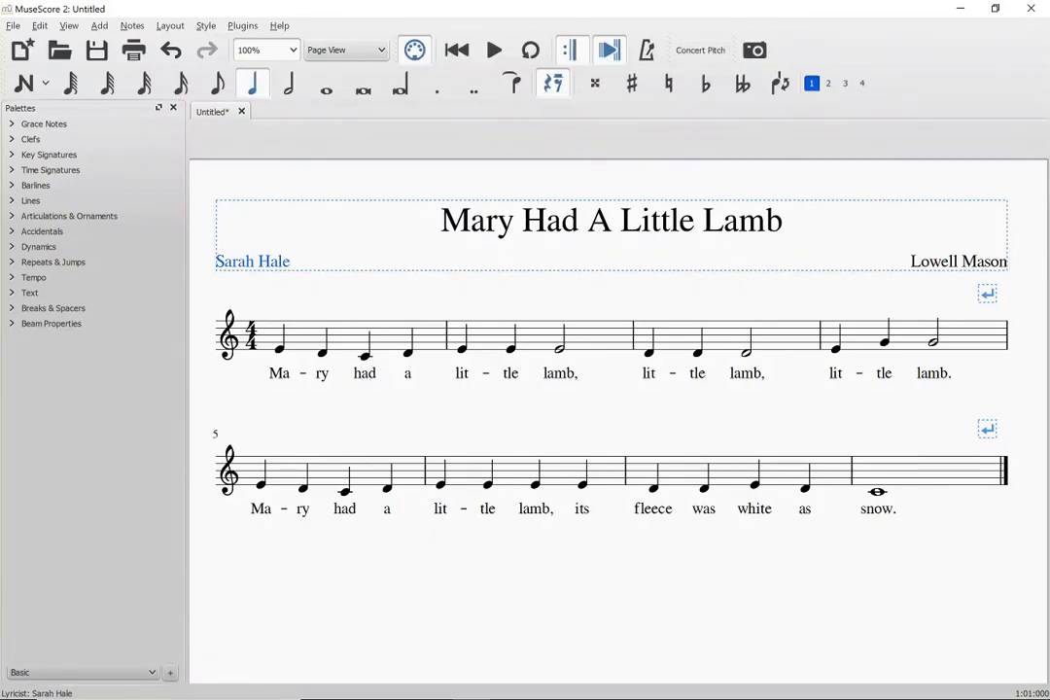